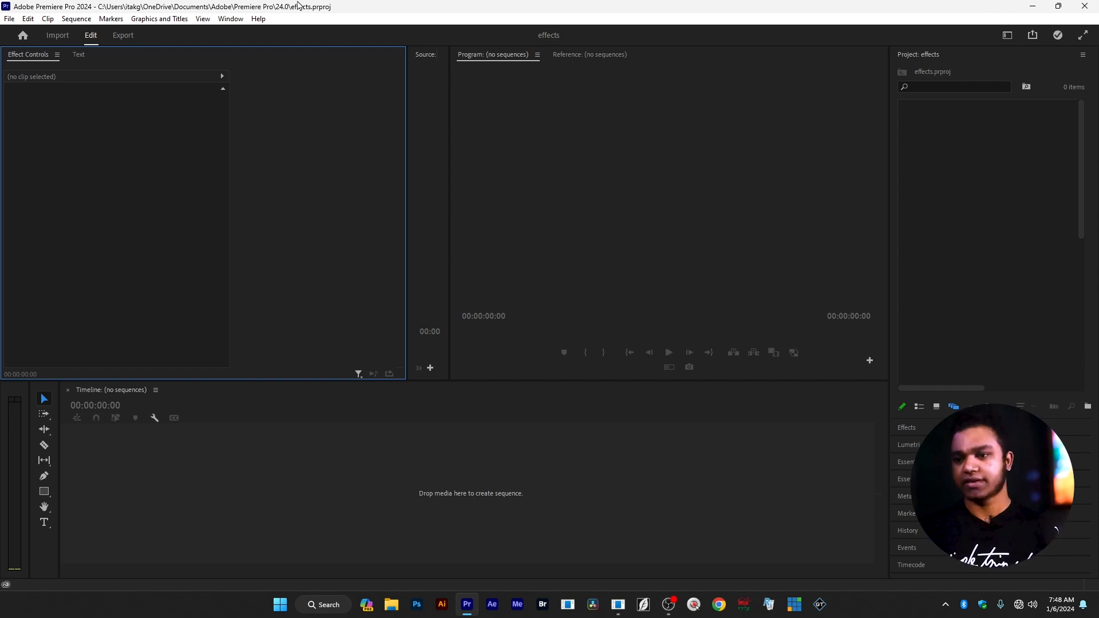
Create a new sequence with the Digital SLR 1080p preset DSLR 1080p25, keeping the name Sequence 01.
{"action": "left_click", "coordinate": [966, 183]}
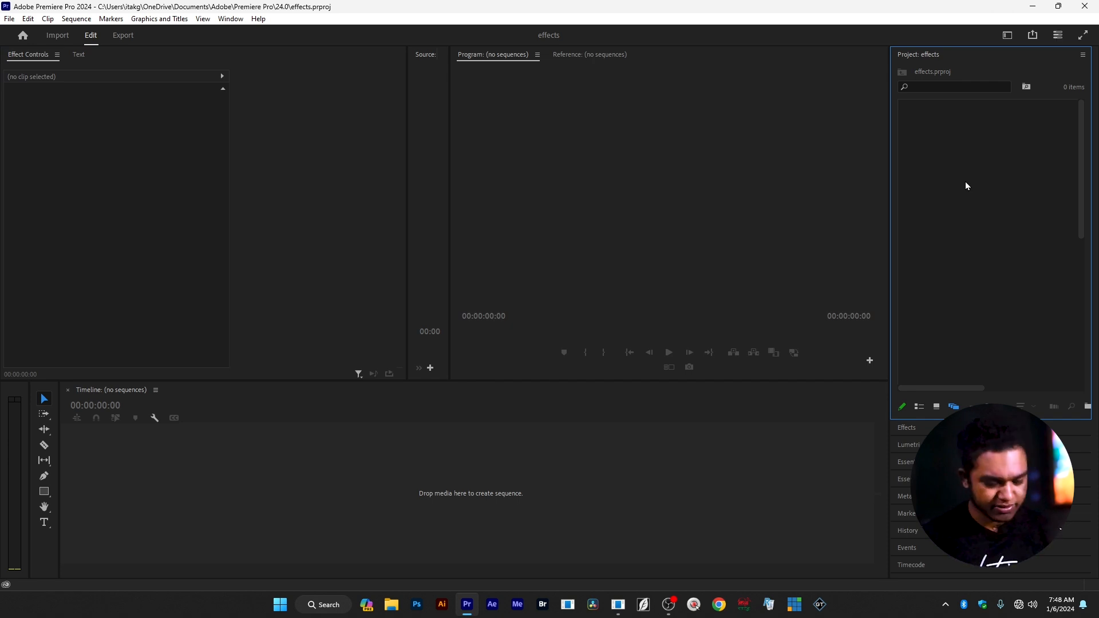
{"action": "key", "text": "ctrl+n"}
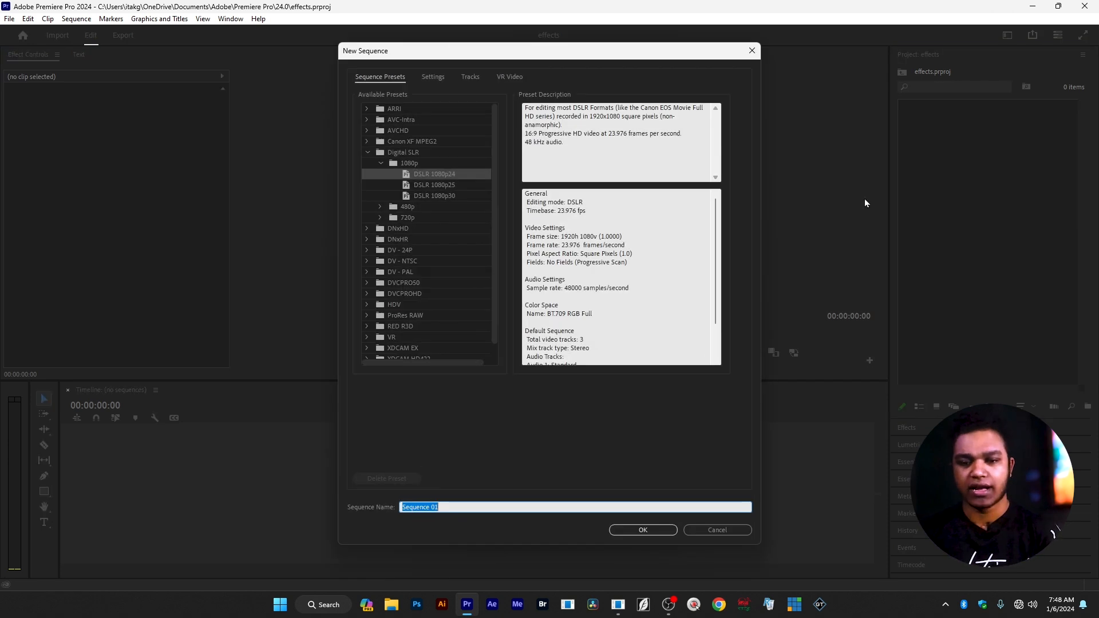
{"action": "left_click", "coordinate": [436, 185]}
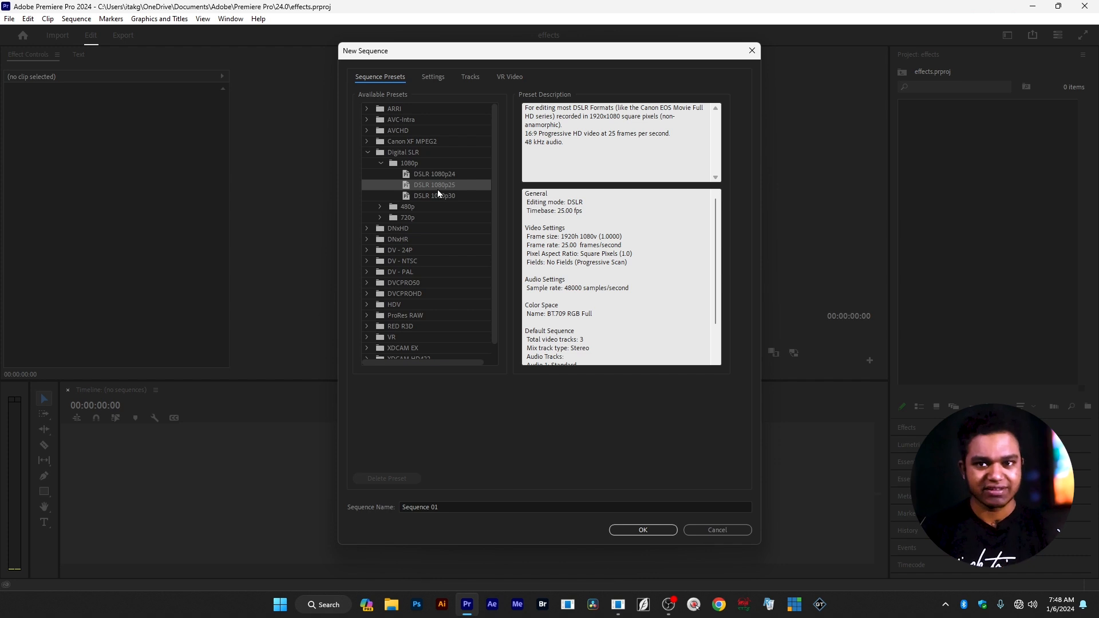
{"action": "left_click", "coordinate": [643, 530]}
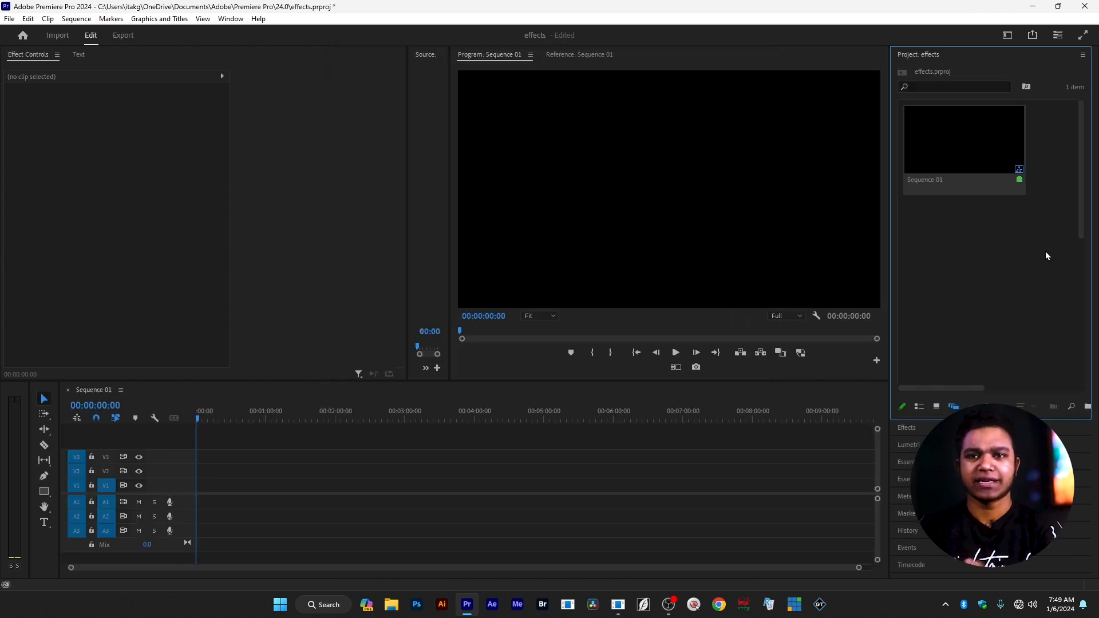
Import the Koto Bhalobashi Tomare music video from New folder (16) and place it on track V1 of Sequence 01.
{"action": "double_click", "coordinate": [1013, 311]}
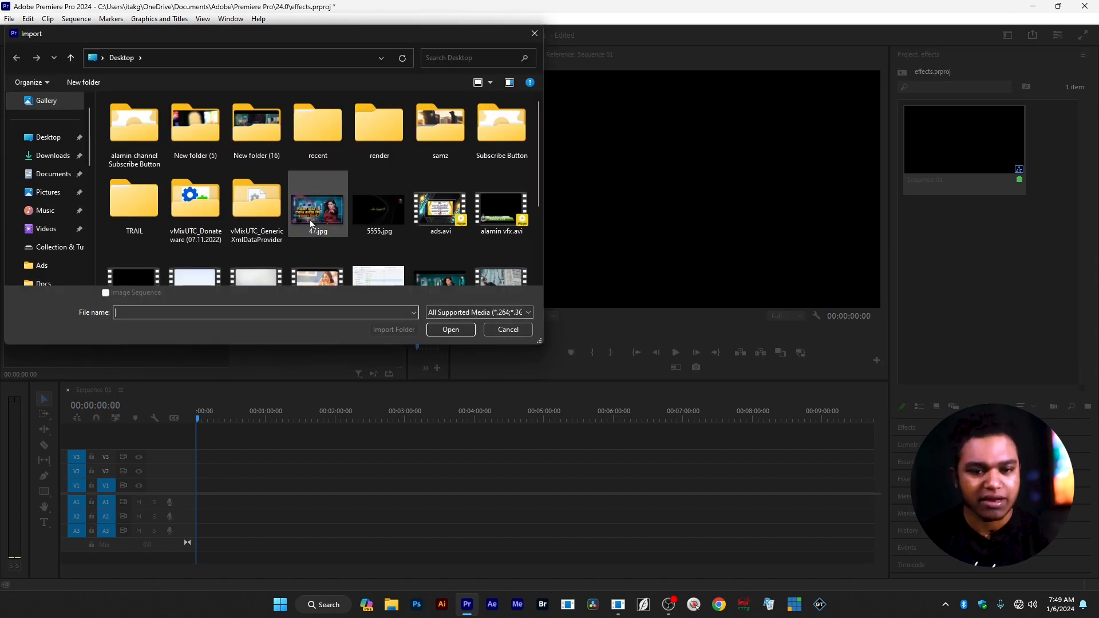
{"action": "double_click", "coordinate": [254, 127]}
{"action": "left_click", "coordinate": [254, 163]}
{"action": "key", "text": "Right"}
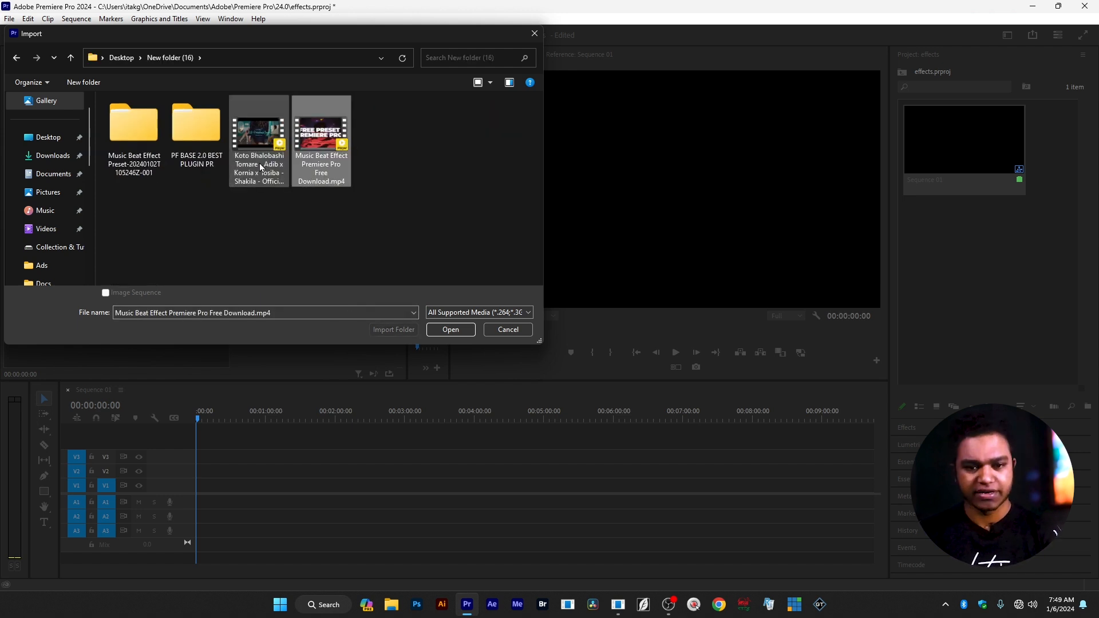
{"action": "double_click", "coordinate": [259, 163]}
{"action": "left_click_drag", "start_coordinate": [918, 265], "coordinate": [320, 473]}
{"action": "left_click", "coordinate": [444, 419]}
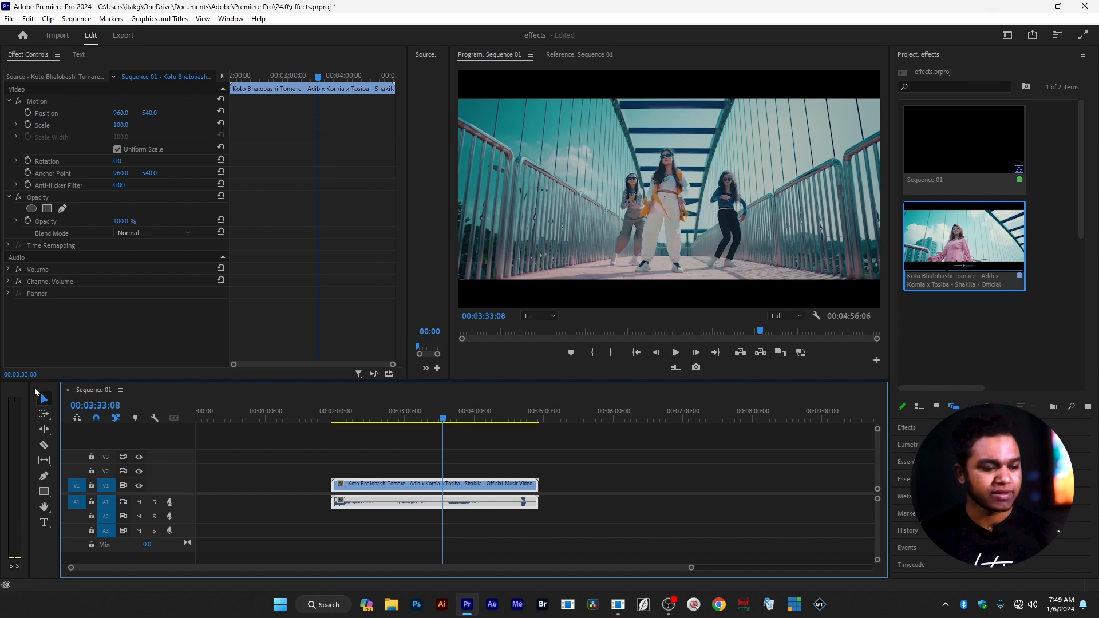
Scrub through the music video in Sequence 01 and play it around 00:02:43 to examine its flash effects.
{"action": "key", "text": "alt+Tab"}
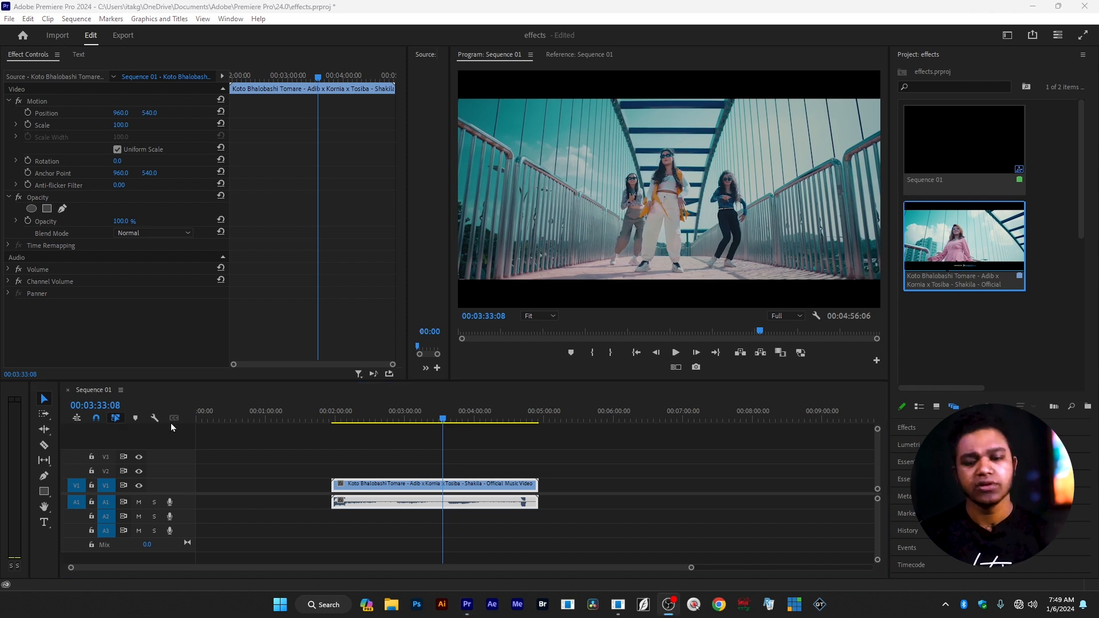
{"action": "scroll", "coordinate": [346, 466], "scroll_direction": "up", "scroll_amount": 6}
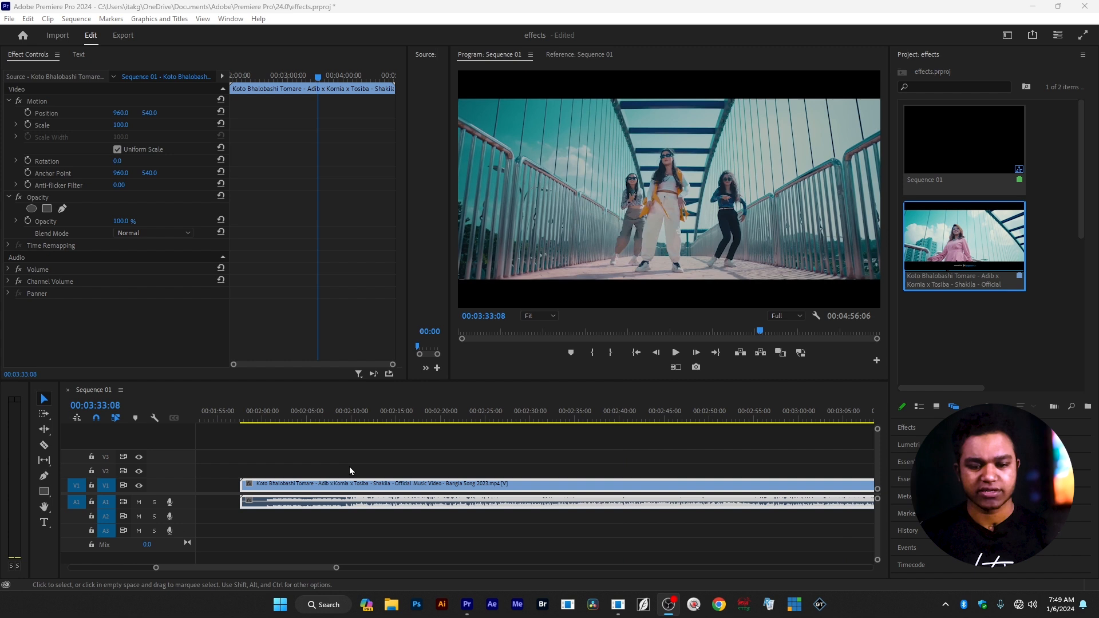
{"action": "scroll", "coordinate": [352, 449], "scroll_direction": "down", "scroll_amount": 2}
{"action": "left_click_drag", "start_coordinate": [338, 419], "coordinate": [306, 419]}
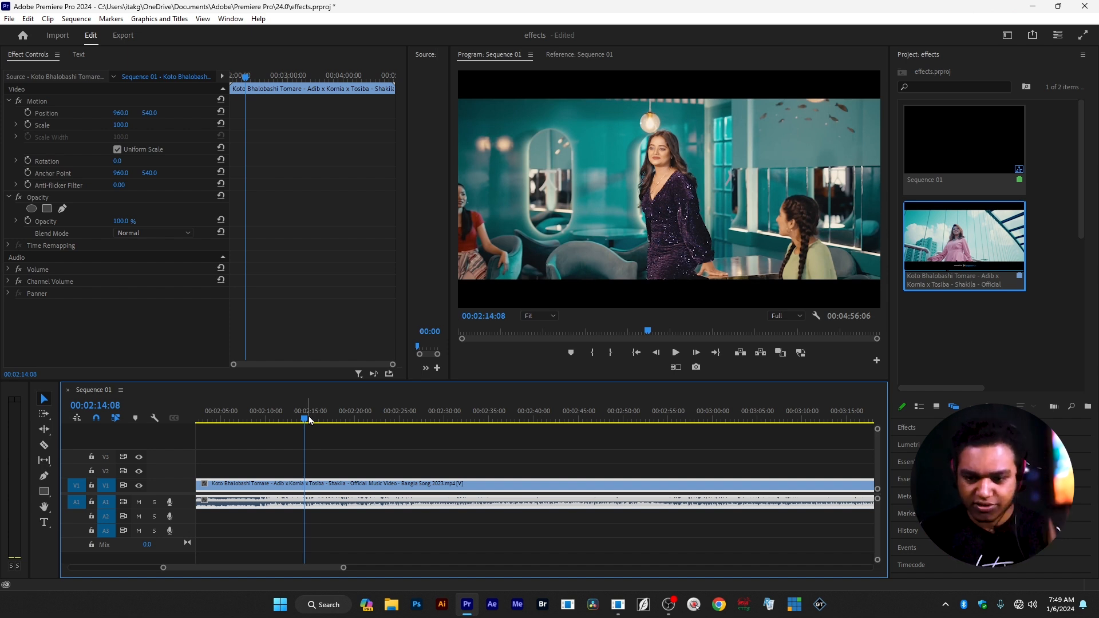
{"action": "scroll", "coordinate": [384, 518], "scroll_direction": "up", "scroll_amount": 5}
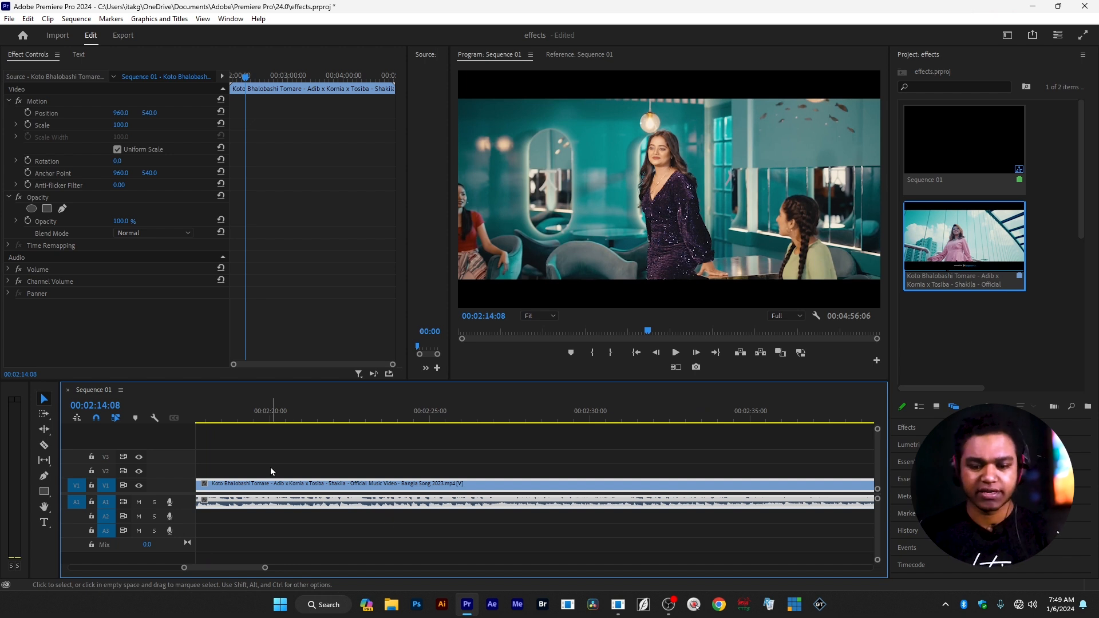
{"action": "scroll", "coordinate": [423, 532], "scroll_direction": "up", "scroll_amount": 5}
{"action": "left_click_drag", "start_coordinate": [433, 416], "coordinate": [688, 417]}
{"action": "scroll", "coordinate": [531, 429], "scroll_direction": "down", "scroll_amount": 4}
{"action": "scroll", "coordinate": [475, 459], "scroll_direction": "down", "scroll_amount": 11}
{"action": "left_click_drag", "start_coordinate": [412, 421], "coordinate": [348, 428]}
{"action": "key", "text": "space"}
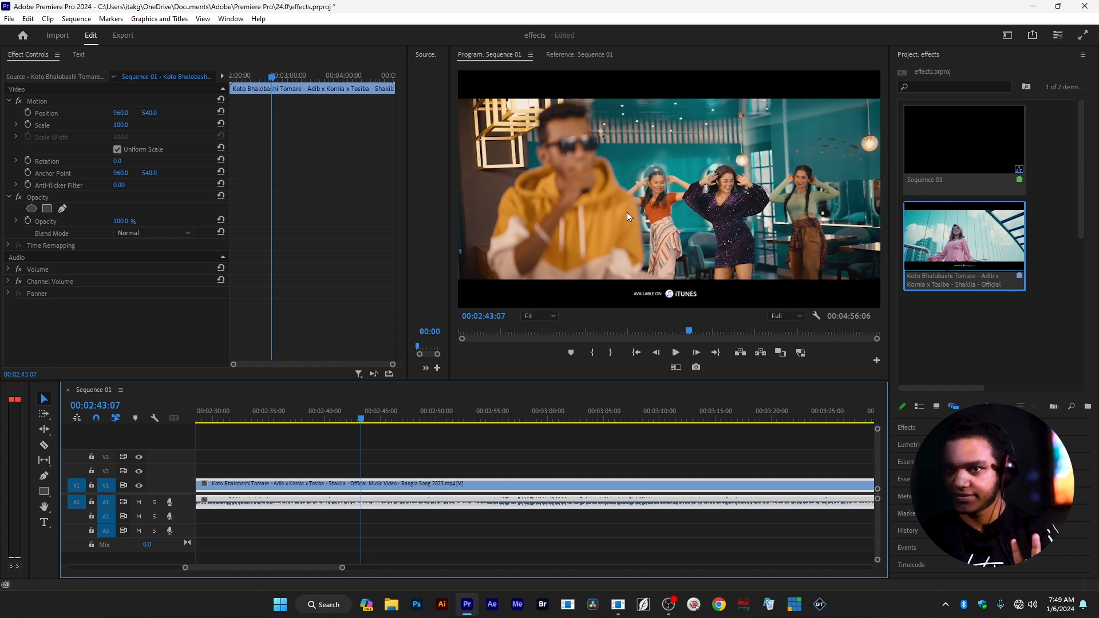
Create a second sequence named Sequence 02 with the DSLR 1080p25 preset.
{"action": "left_click", "coordinate": [984, 346]}
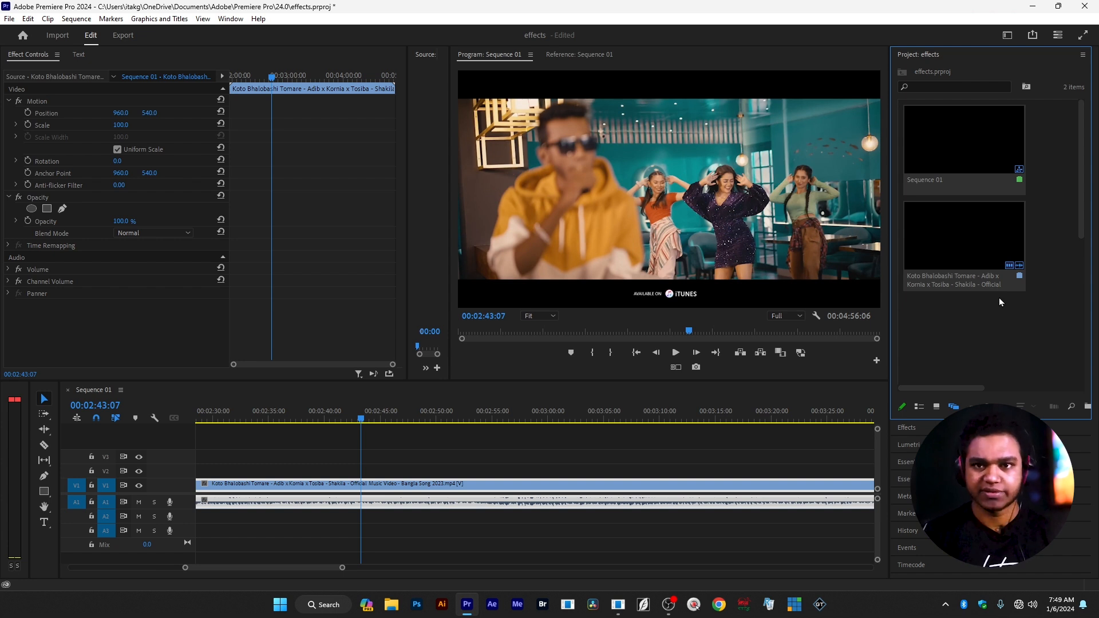
{"action": "key", "text": "ctrl+n"}
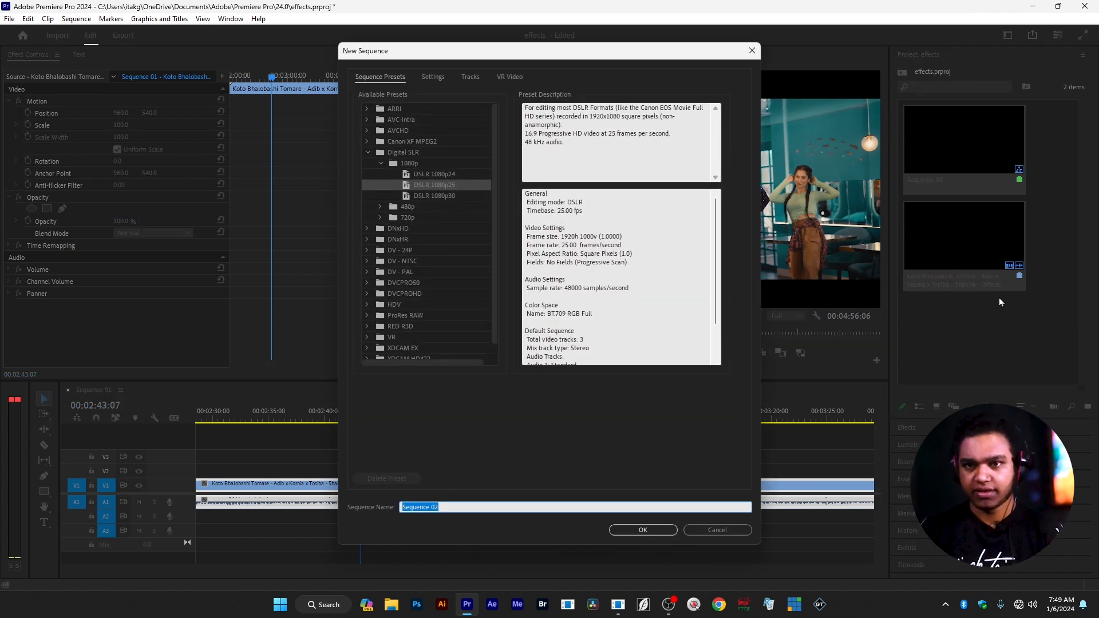
{"action": "key", "text": "Return"}
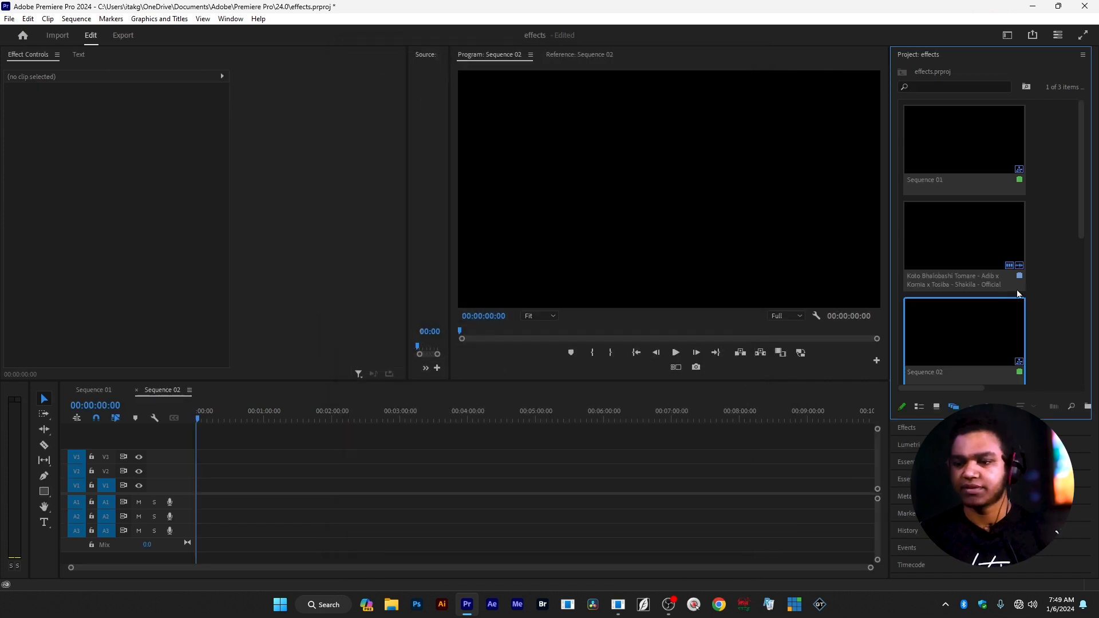
Import 858_F0101.mp4 from the color grade folder on Desktop (F:) and place it on track V1 of Sequence 02.
{"action": "key", "text": "ctrl+i"}
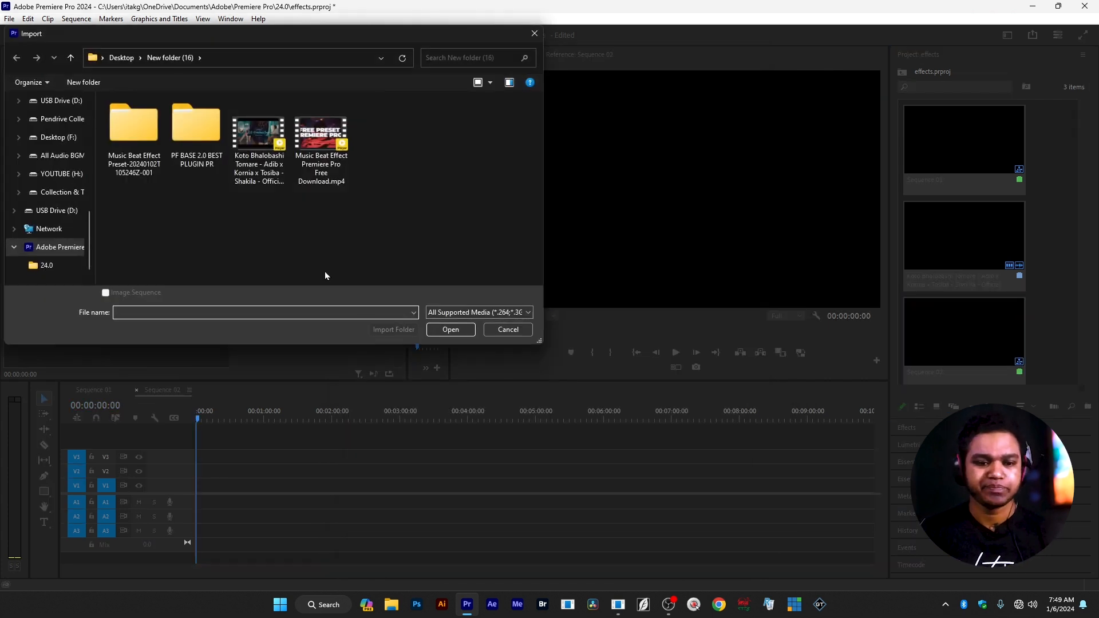
{"action": "left_click", "coordinate": [58, 137]}
{"action": "double_click", "coordinate": [134, 129]}
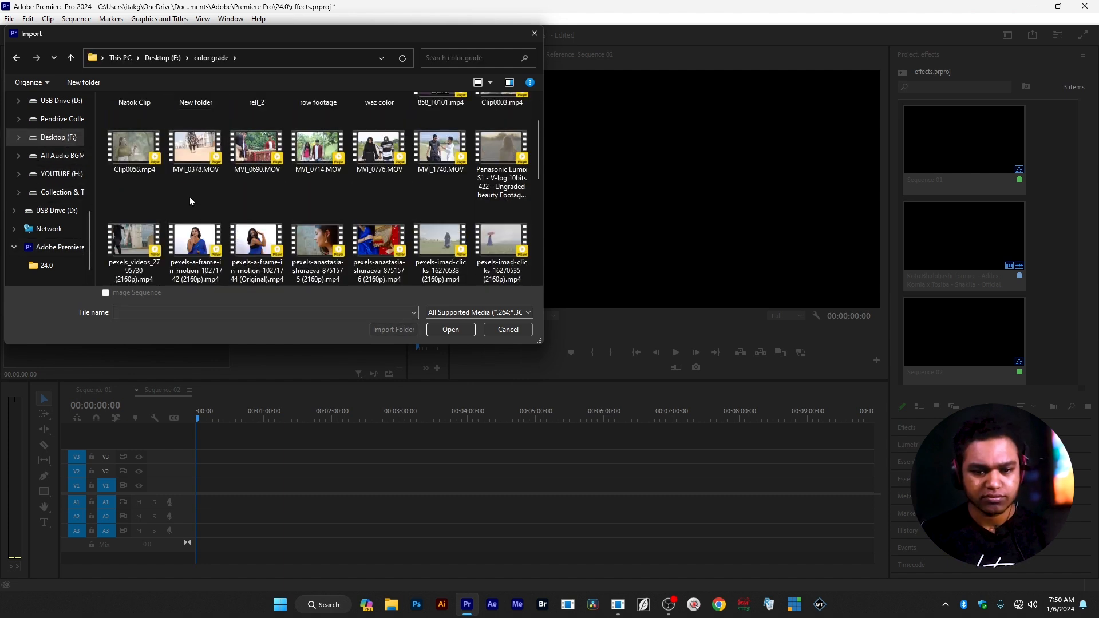
{"action": "double_click", "coordinate": [457, 141]}
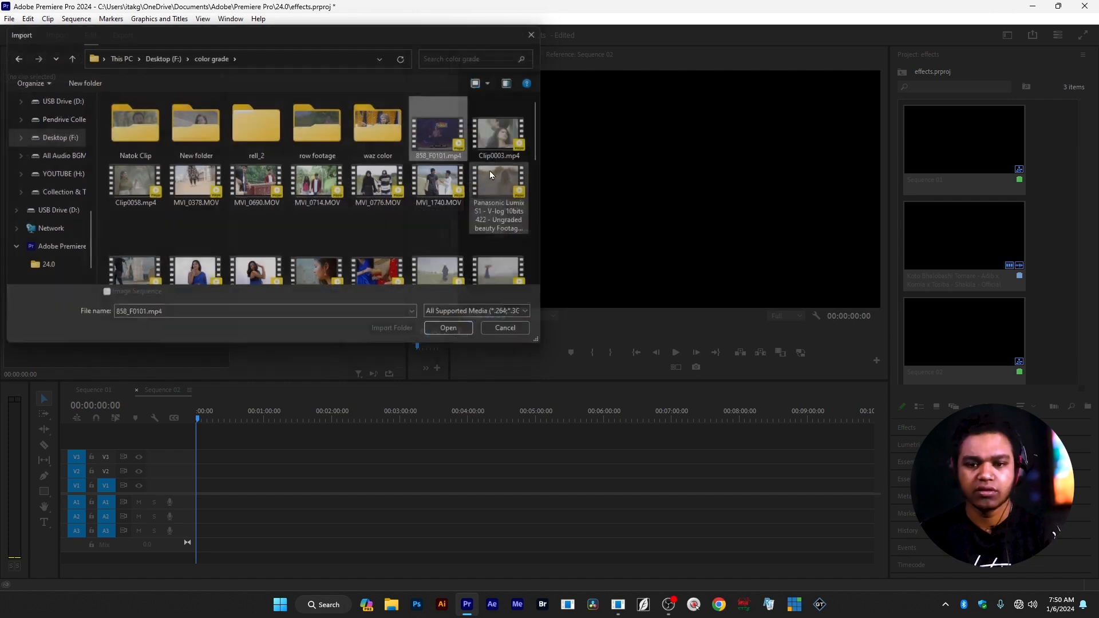
{"action": "scroll", "coordinate": [1005, 345], "scroll_direction": "down", "scroll_amount": 3}
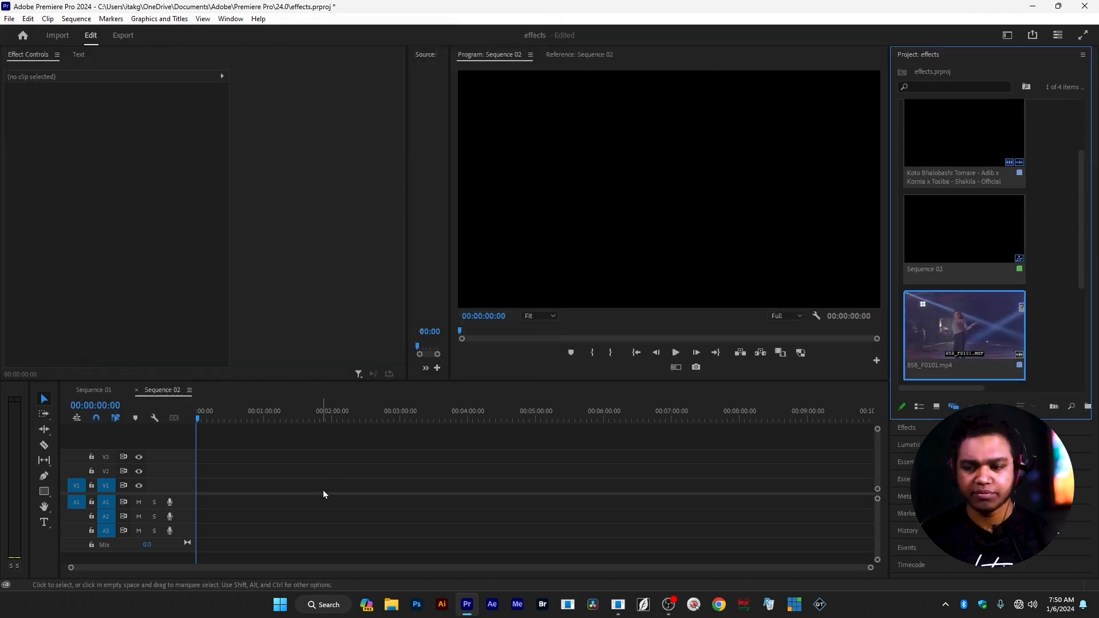
{"action": "left_click_drag", "start_coordinate": [966, 356], "coordinate": [416, 484]}
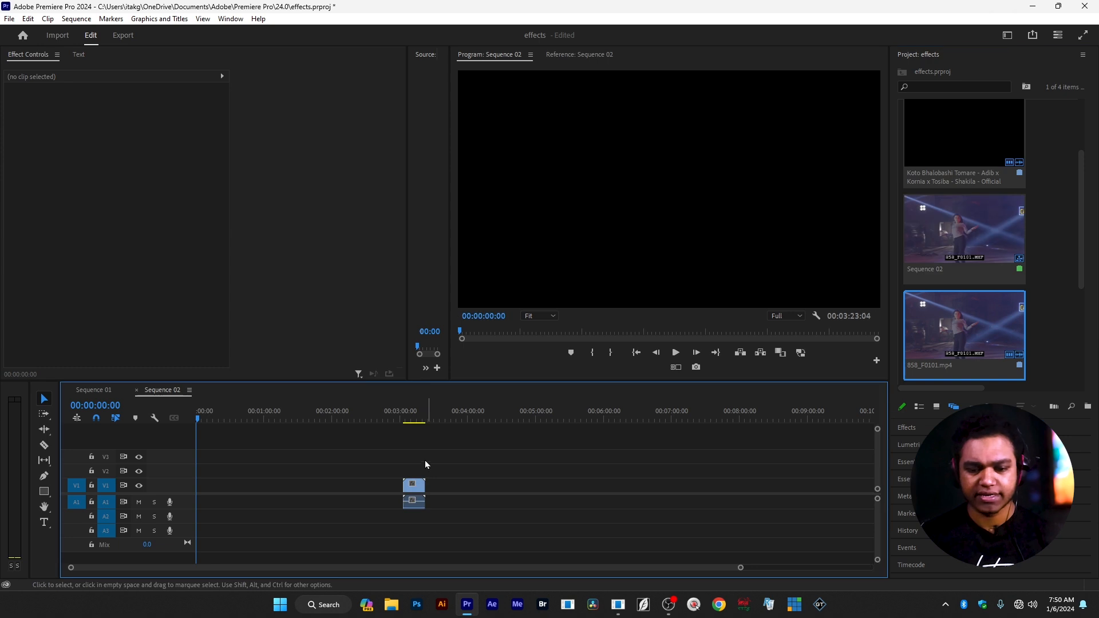
Scrub the 858_F0101.mp4 clip and compare it with the music video in Sequence 01, returning to Sequence 02.
{"action": "scroll", "coordinate": [396, 417], "scroll_direction": "up", "scroll_amount": 4}
{"action": "scroll", "coordinate": [396, 417], "scroll_direction": "up", "scroll_amount": 2}
{"action": "left_click_drag", "start_coordinate": [541, 419], "coordinate": [560, 421]}
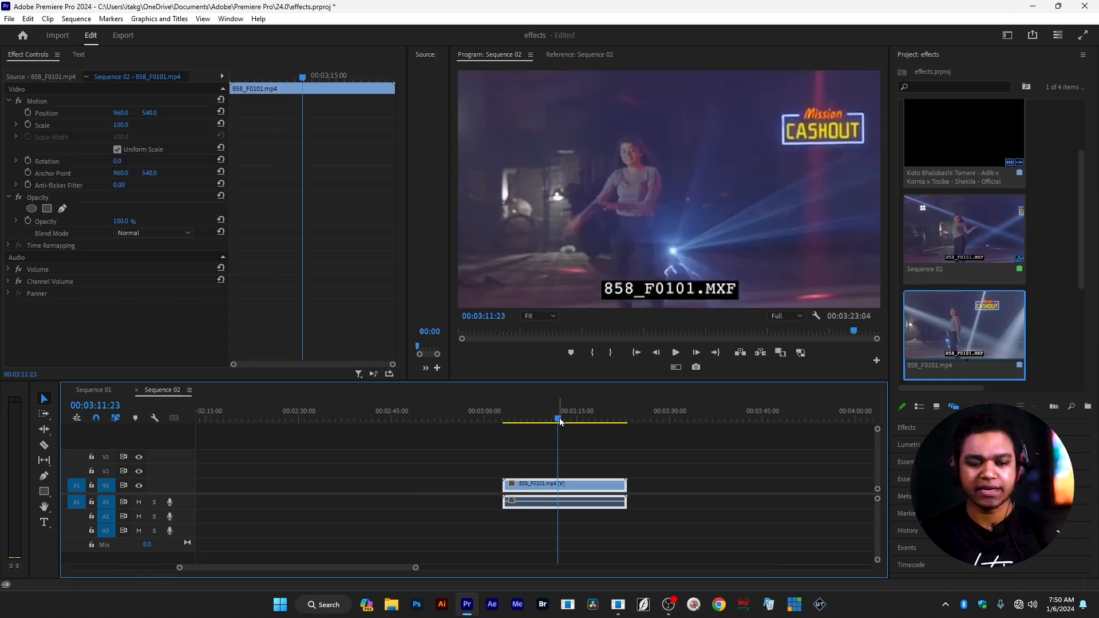
{"action": "left_click", "coordinate": [93, 390]}
{"action": "left_click_drag", "start_coordinate": [339, 406], "coordinate": [362, 415]}
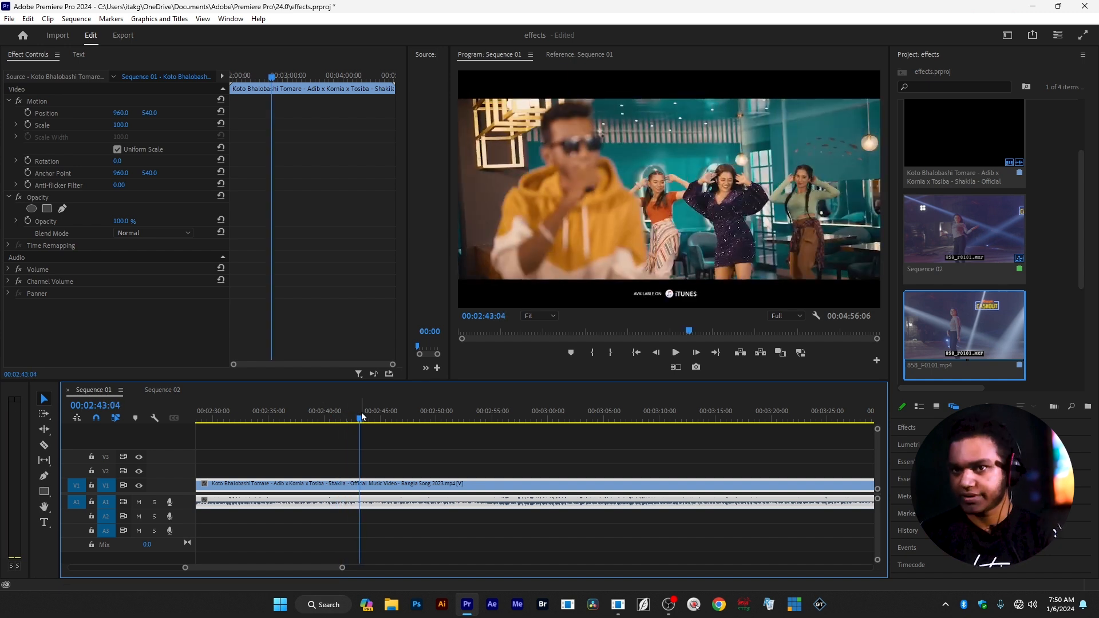
{"action": "left_click", "coordinate": [163, 390]}
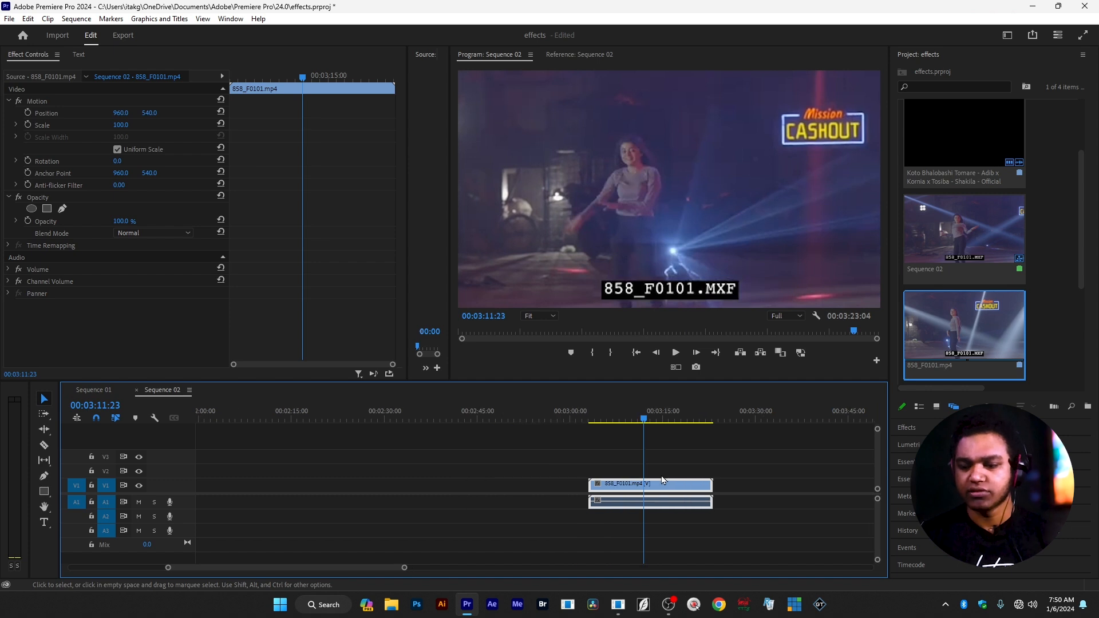
Search the effects for "camera flas" and select the Camera Flash preset from Jarle's Transitions.
{"action": "scroll", "coordinate": [663, 480], "scroll_direction": "up", "scroll_amount": 1}
{"action": "left_click", "coordinate": [907, 430]}
{"action": "left_click", "coordinate": [943, 85]}
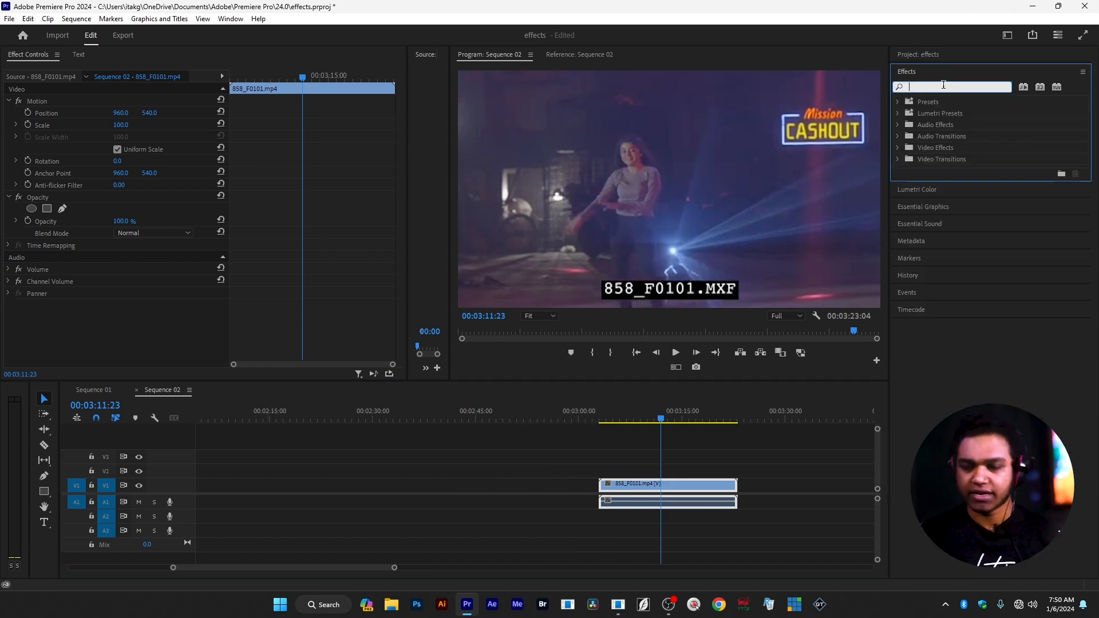
{"action": "type", "text": "came"}
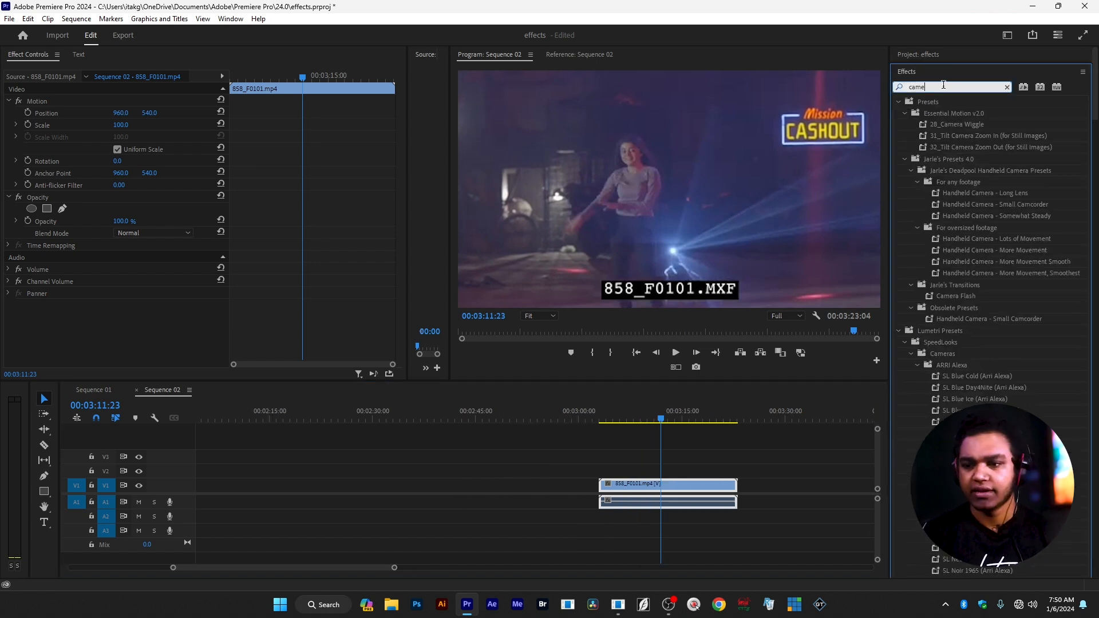
{"action": "type", "text": "ra s"}
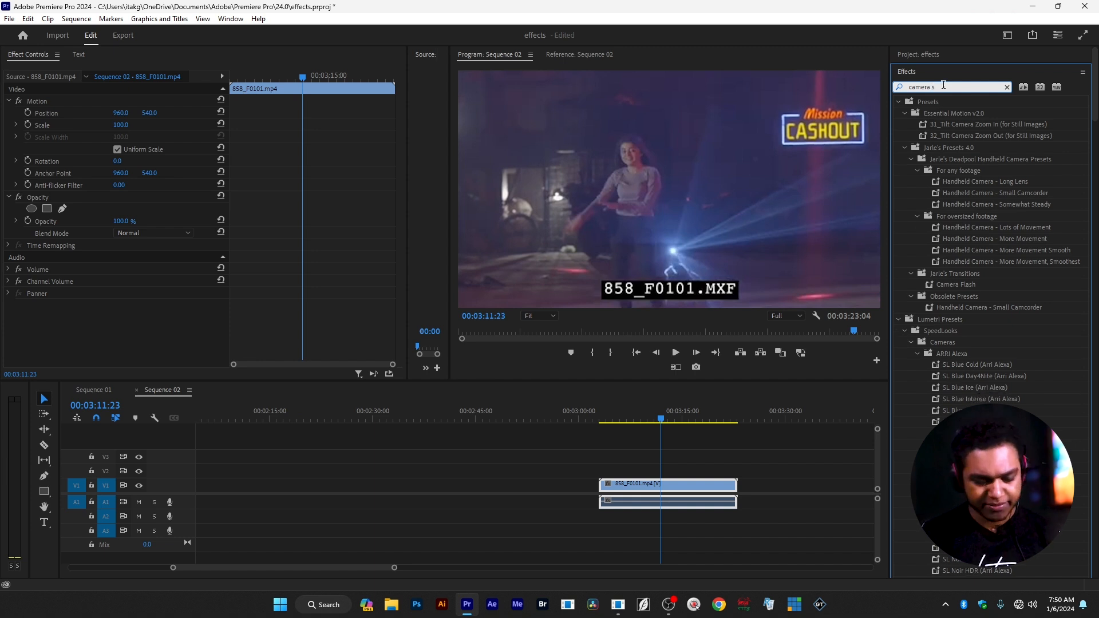
{"action": "key", "text": "BackSpace"}
{"action": "type", "text": "fla"}
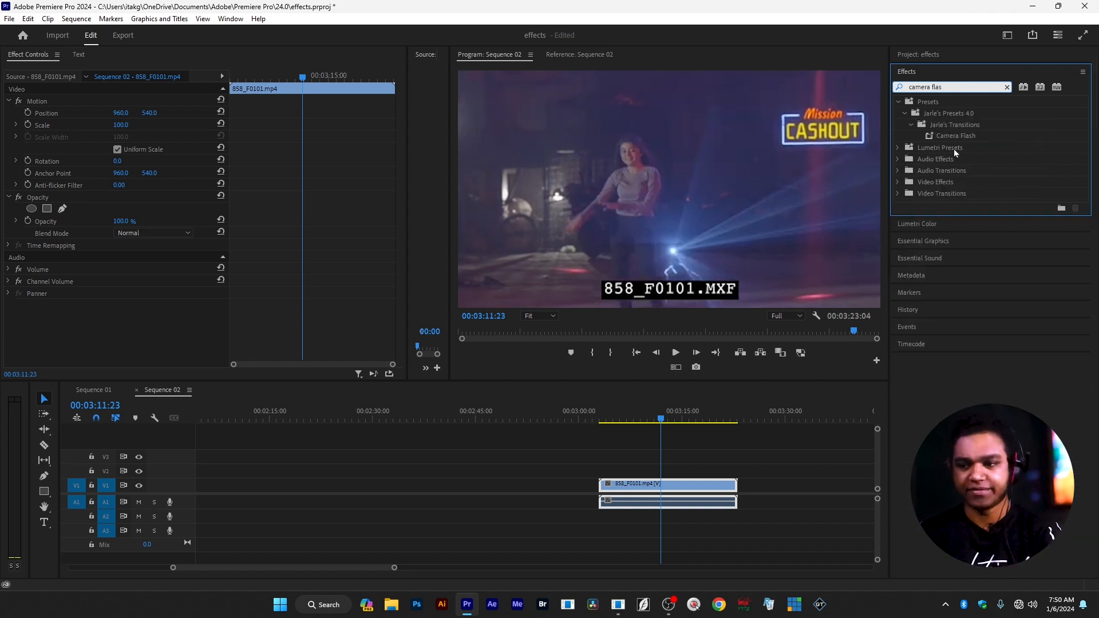
{"action": "left_click", "coordinate": [950, 138]}
{"action": "scroll", "coordinate": [720, 401], "scroll_direction": "up", "scroll_amount": 3, "text": "alt"}
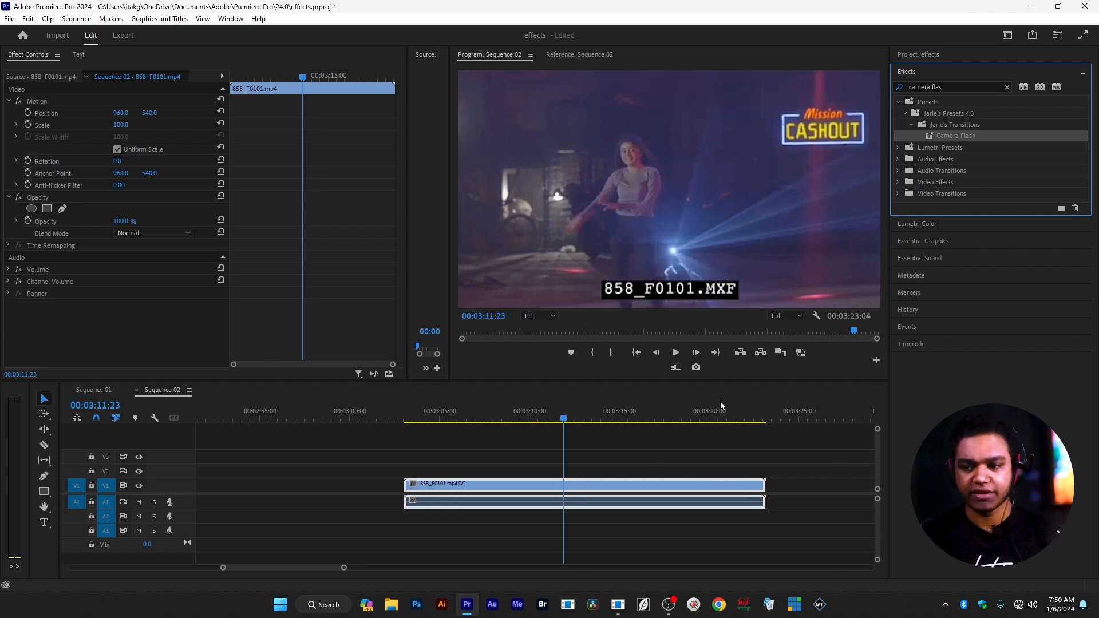
Create a 1920 x 1080, 25 fps adjustment layer and place it on V2 above 858_F0101.mp4 at about 00:03:10:17.
{"action": "left_click", "coordinate": [916, 55]}
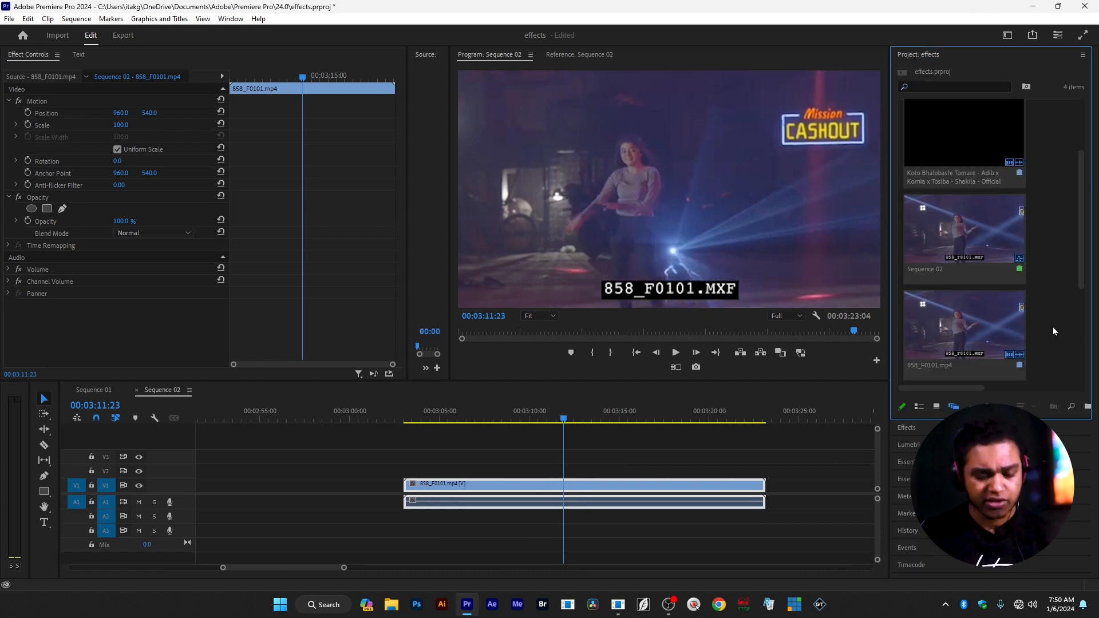
{"action": "key", "text": "ctrl+alt+a"}
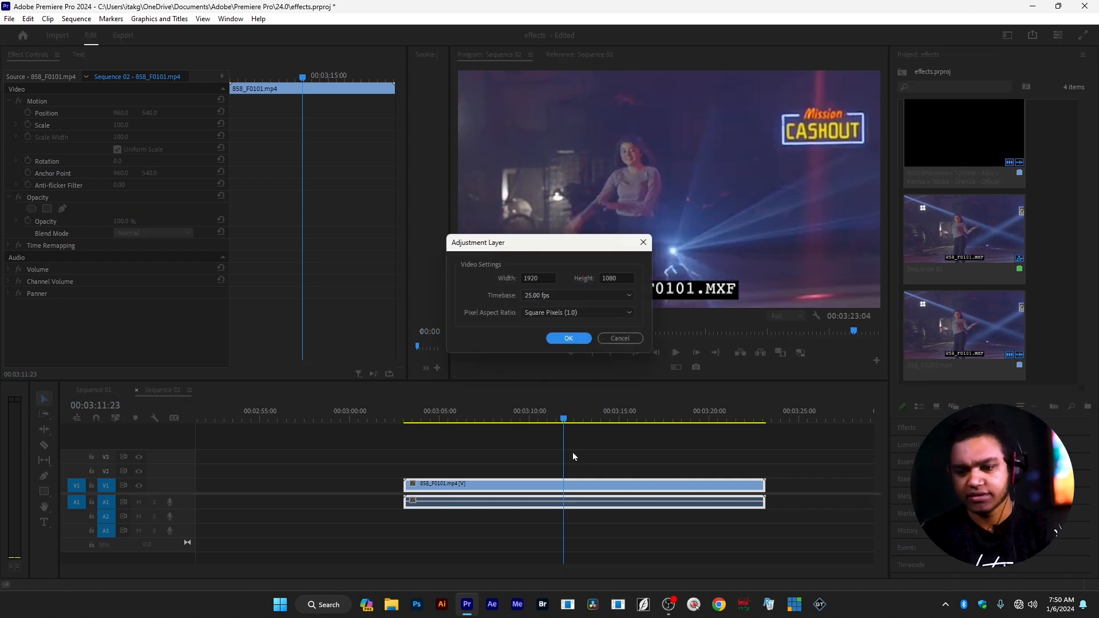
{"action": "key", "text": "Return"}
{"action": "left_click_drag", "start_coordinate": [964, 298], "coordinate": [558, 477]}
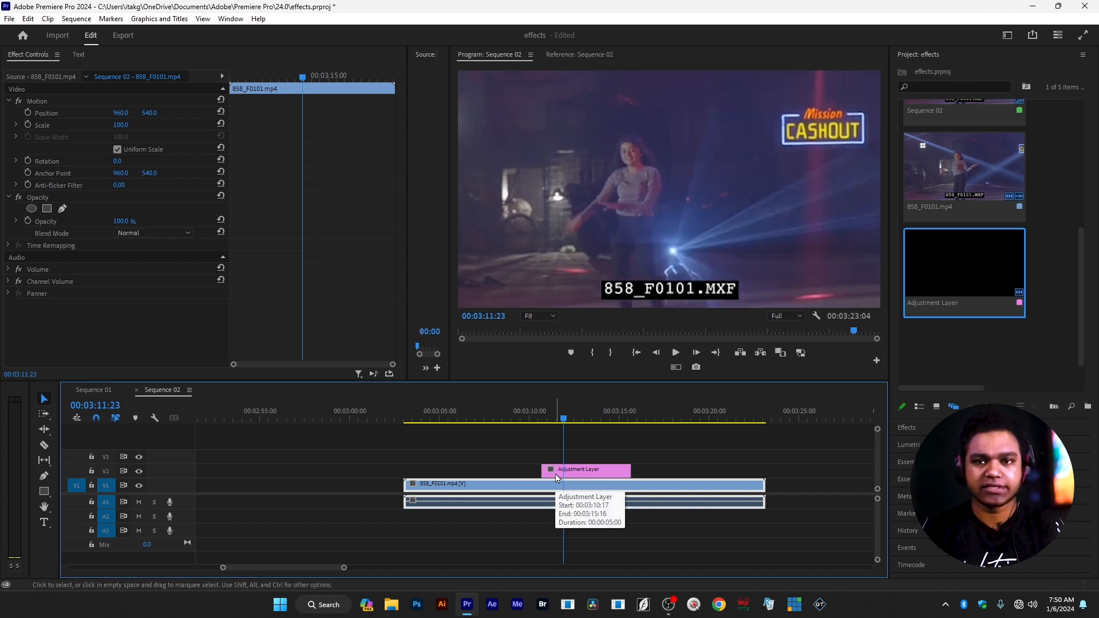
{"action": "scroll", "coordinate": [544, 468], "scroll_direction": "up", "scroll_amount": 5, "text": "alt"}
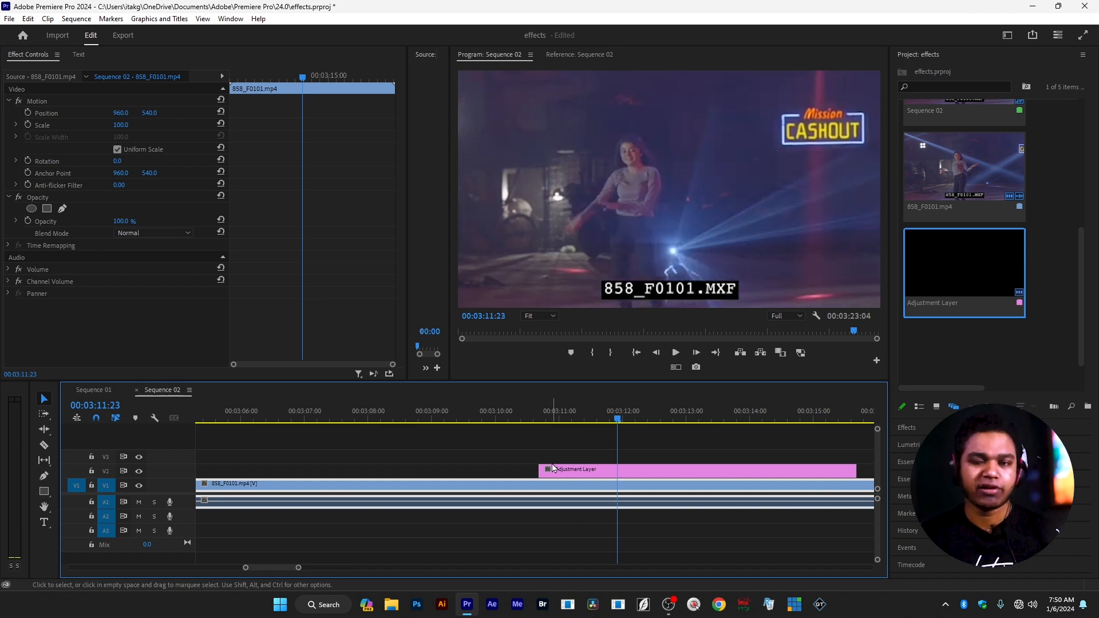
Cut the adjustment layer near its start, at about 00:03:11, and move the longer remainder further along V2.
{"action": "key", "text": "c"}
{"action": "left_click", "coordinate": [570, 470]}
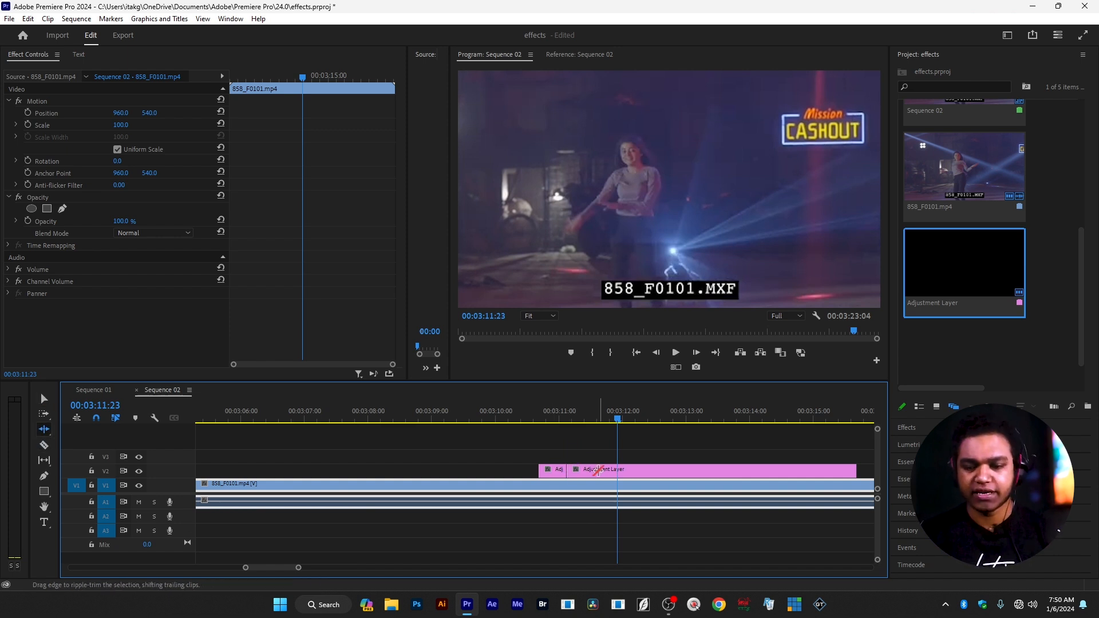
{"action": "key", "text": "v"}
{"action": "left_click_drag", "start_coordinate": [629, 473], "coordinate": [879, 444]}
Apply the Camera Flash preset to the short adjustment layer piece on V2.
{"action": "left_click", "coordinate": [909, 425]}
{"action": "left_click", "coordinate": [935, 140]}
{"action": "left_click_drag", "start_coordinate": [922, 135], "coordinate": [553, 470]}
Play and scrub over the short adjustment layer to check the flash effect, and switch back to Sequence 01.
{"action": "left_click", "coordinate": [486, 421]}
{"action": "key", "text": "space"}
{"action": "key", "text": "space"}
{"action": "left_click_drag", "start_coordinate": [572, 408], "coordinate": [546, 414]}
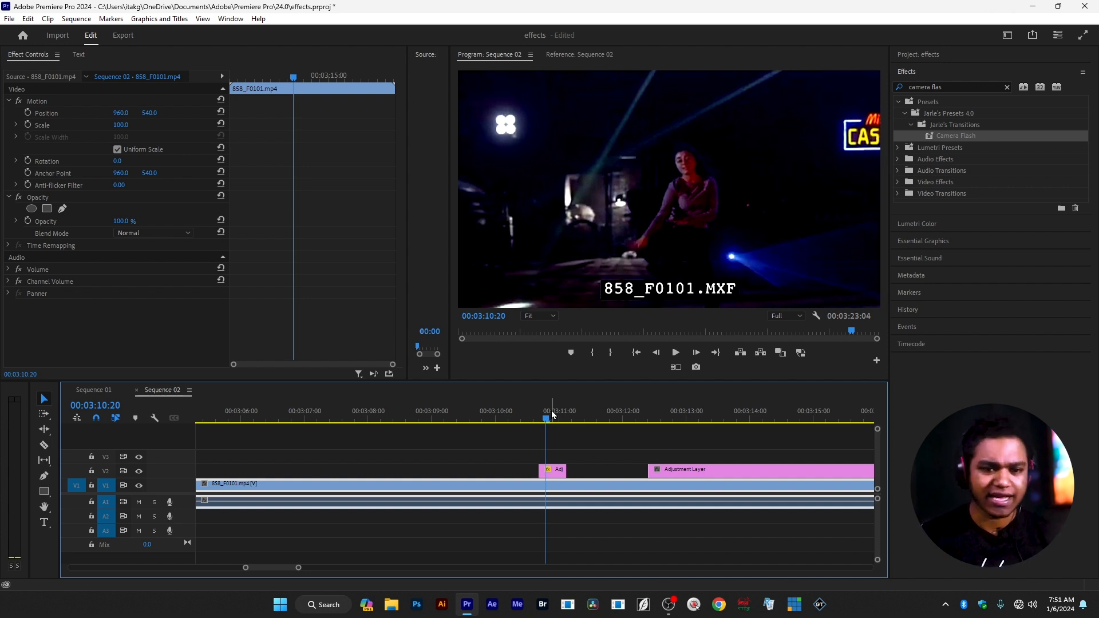
{"action": "left_click", "coordinate": [93, 389]}
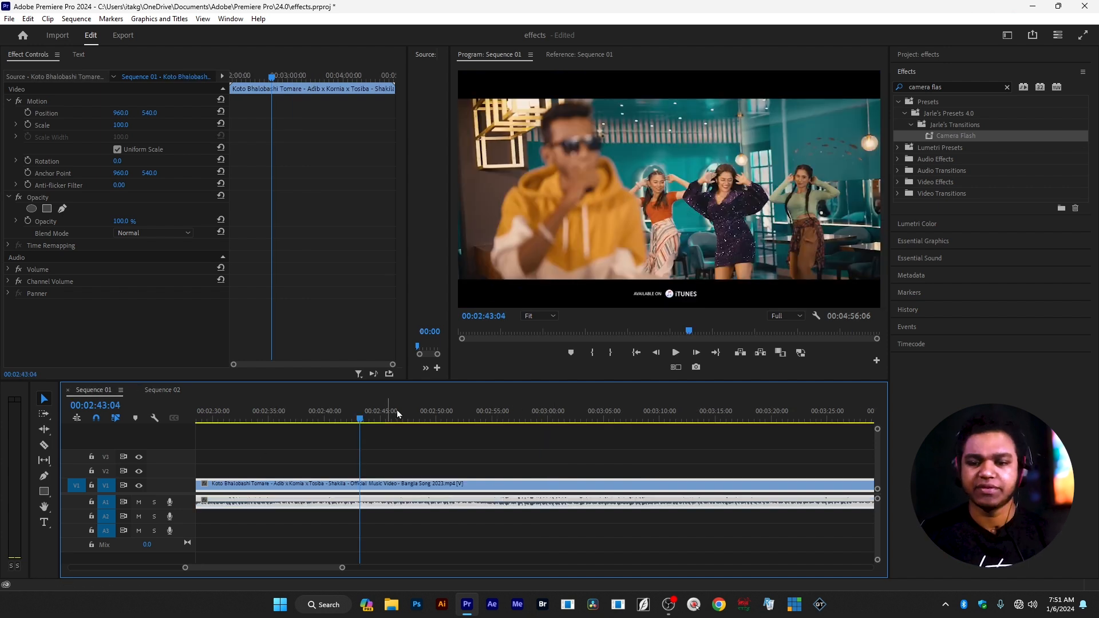
Place the existing adjustment layer on V2 in Sequence 01, starting at 00:02:59:00.
{"action": "left_click", "coordinate": [536, 418]}
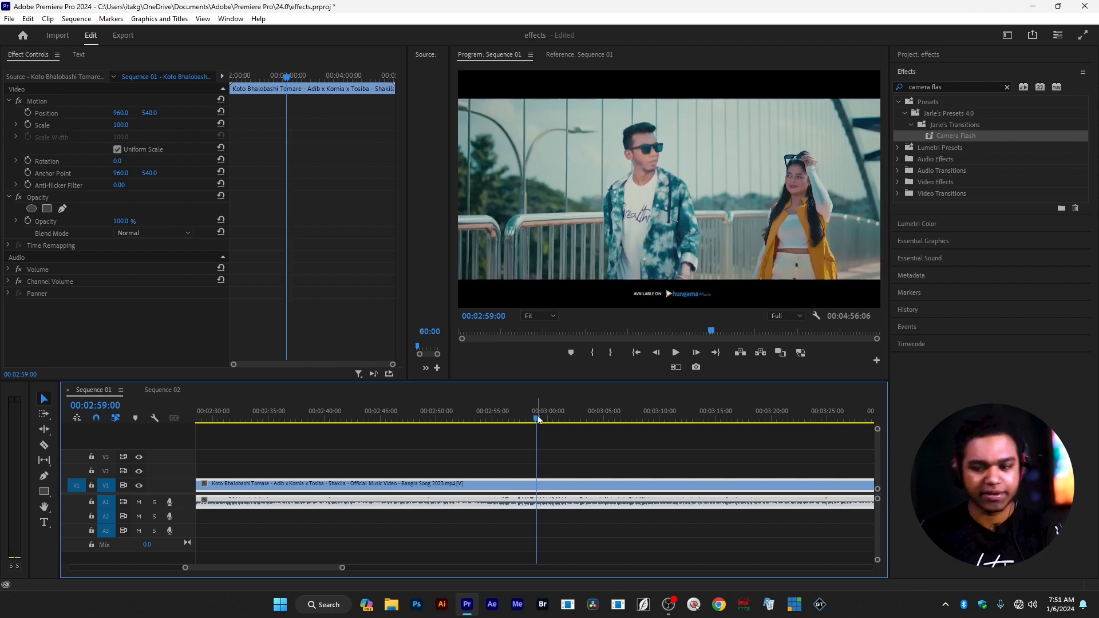
{"action": "left_click", "coordinate": [918, 54]}
{"action": "left_click_drag", "start_coordinate": [949, 279], "coordinate": [559, 474]}
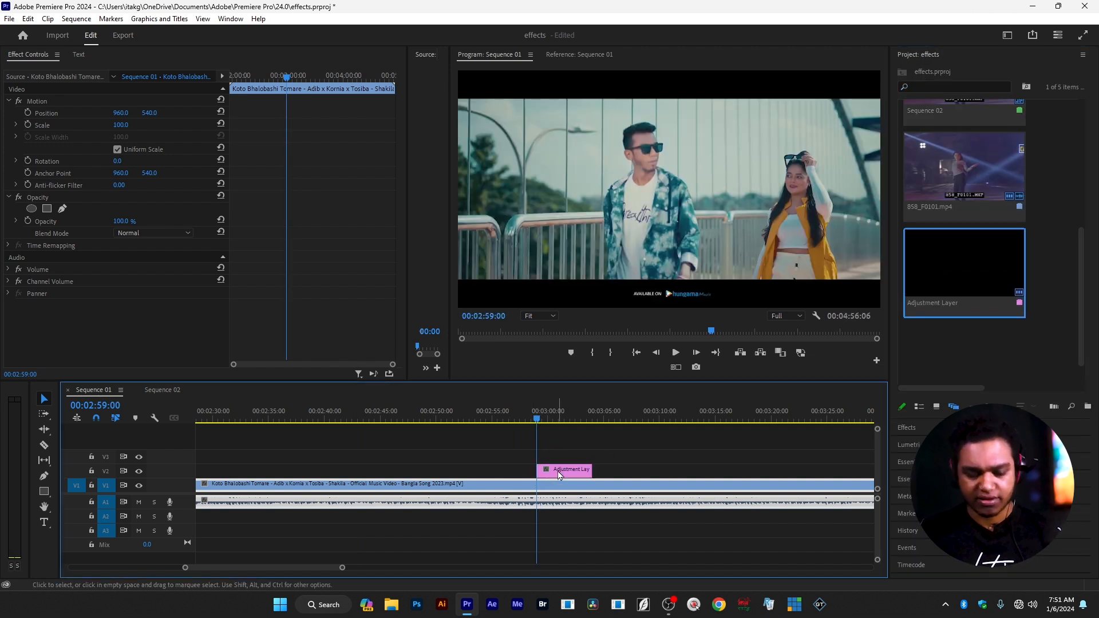
Cut the V2 adjustment layer near its middle, at about 00:03:01, and move the second piece to V3 at about 00:03:07.
{"action": "key", "text": "c"}
{"action": "left_click", "coordinate": [560, 474]}
{"action": "key", "text": "b"}
{"action": "left_click", "coordinate": [578, 471]}
{"action": "key", "text": "v"}
{"action": "left_click_drag", "start_coordinate": [578, 471], "coordinate": [643, 456]}
{"action": "scroll", "coordinate": [566, 458], "scroll_direction": "up", "scroll_amount": 2}
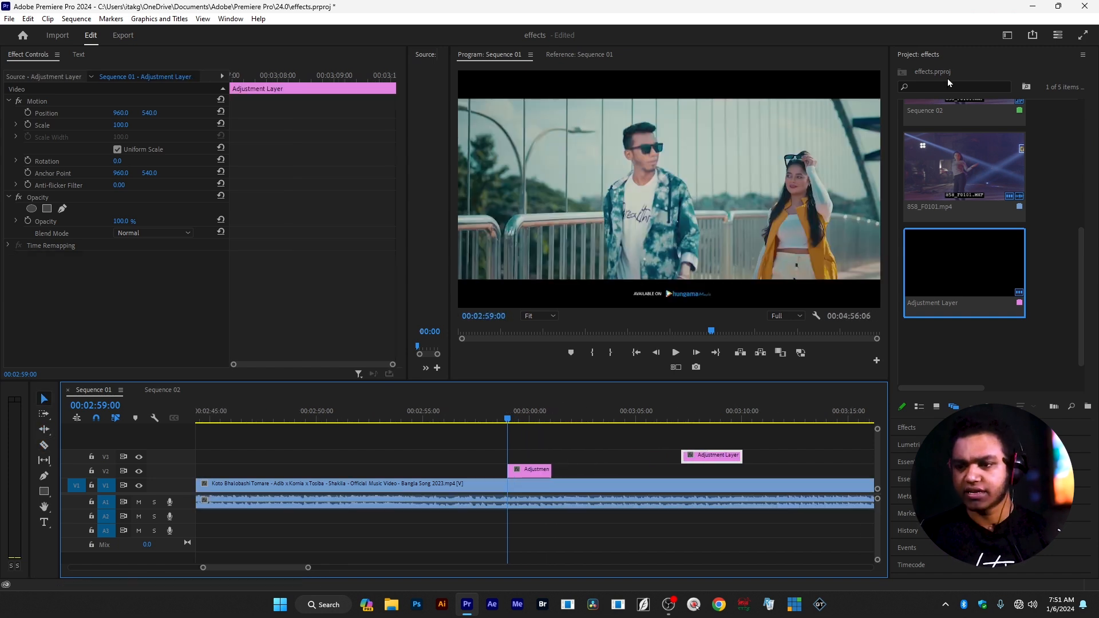
Apply the Camera Flash preset to the short adjustment layer on V2 and play and scrub over it to check the flash.
{"action": "left_click", "coordinate": [909, 428]}
{"action": "left_click_drag", "start_coordinate": [923, 138], "coordinate": [529, 470]}
{"action": "key", "text": "space"}
{"action": "left_click", "coordinate": [501, 421]}
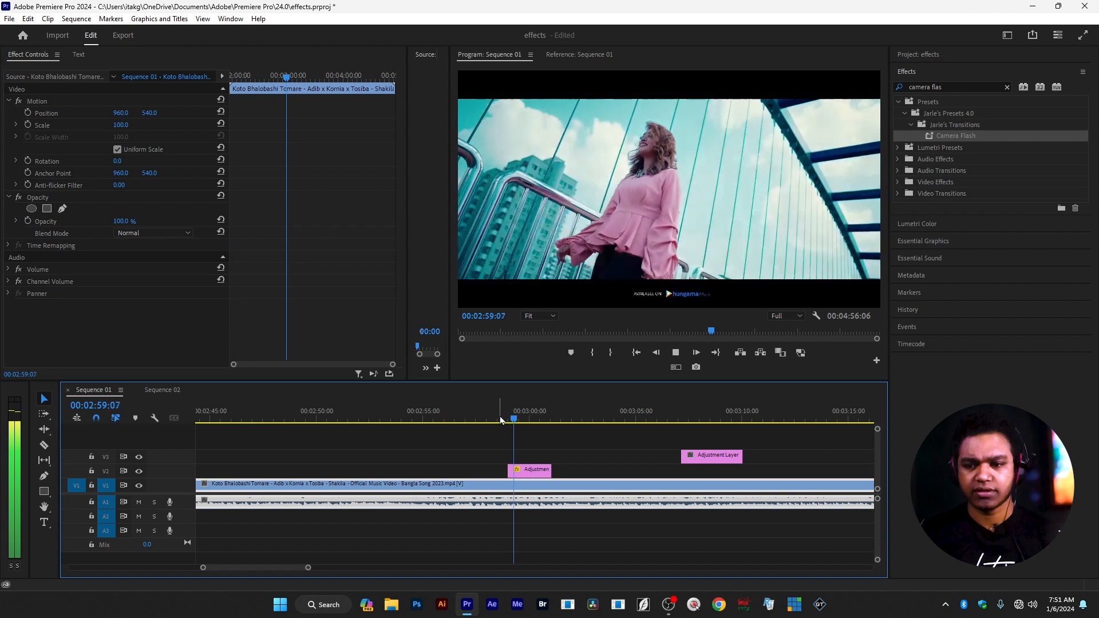
{"action": "key", "text": "space"}
{"action": "left_click_drag", "start_coordinate": [512, 421], "coordinate": [510, 420]}
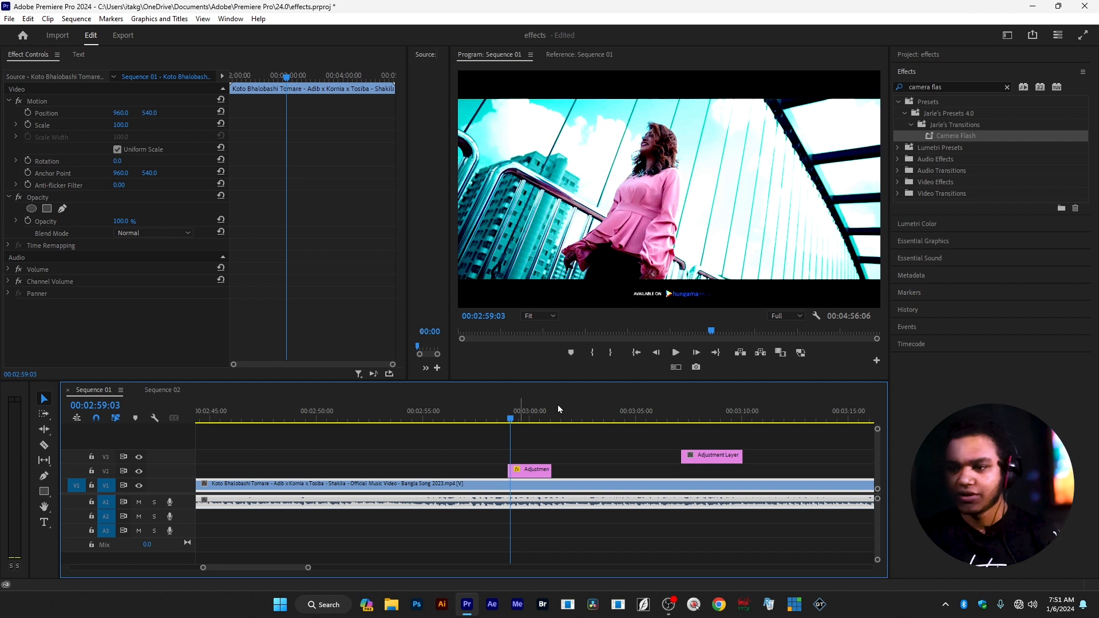
{"action": "scroll", "coordinate": [521, 437], "scroll_direction": "down", "scroll_amount": 3}
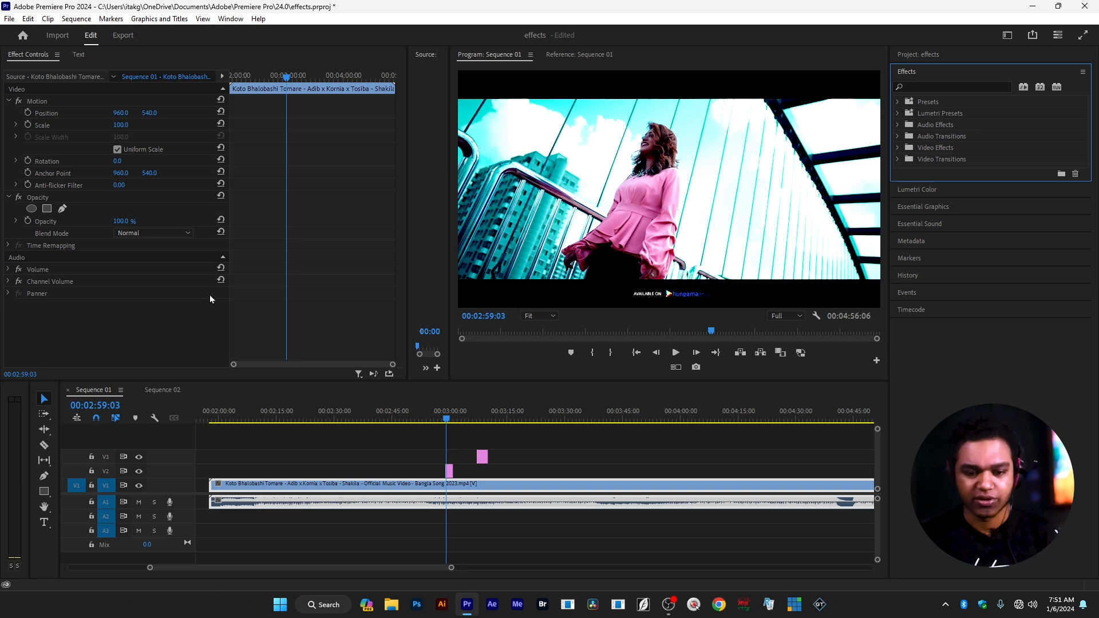
Switch to Sequence 02 and delete the short Camera Flash adjustment layer piece on V2.
{"action": "left_click", "coordinate": [162, 390]}
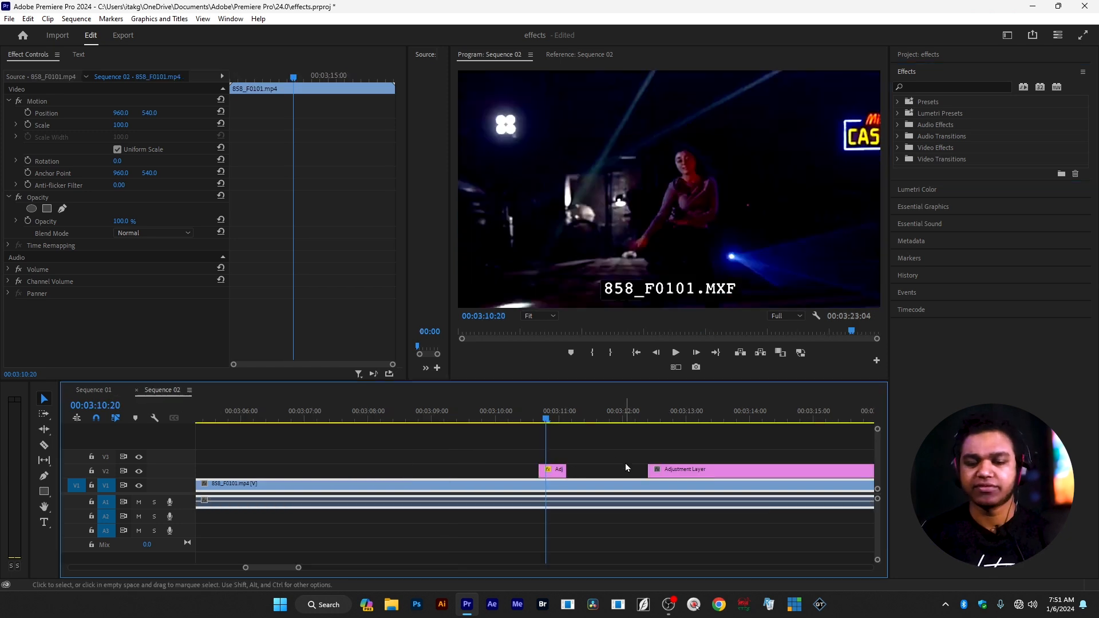
{"action": "scroll", "coordinate": [625, 463], "scroll_direction": "up", "scroll_amount": 5}
{"action": "scroll", "coordinate": [584, 514], "scroll_direction": "up", "scroll_amount": 1}
{"action": "left_click", "coordinate": [504, 470]}
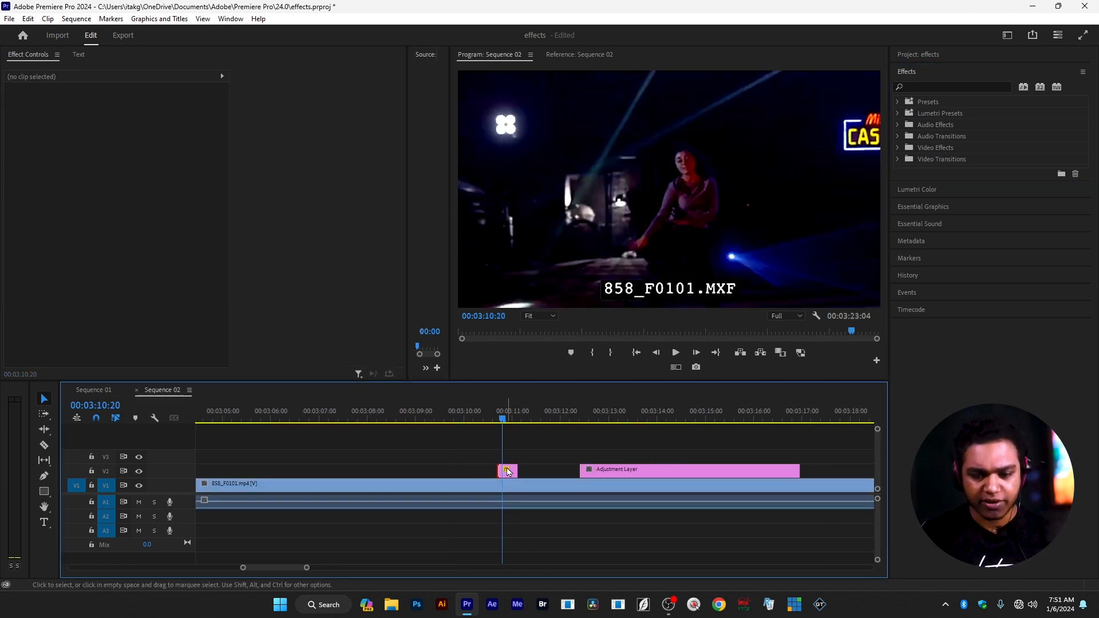
{"action": "key", "text": "Delete"}
Move the V2 adjustment layer to about 00:03:10:16, cut off a short first piece, and remove a small section behind it to leave a gap.
{"action": "scroll", "coordinate": [498, 525], "scroll_direction": "up", "scroll_amount": 2}
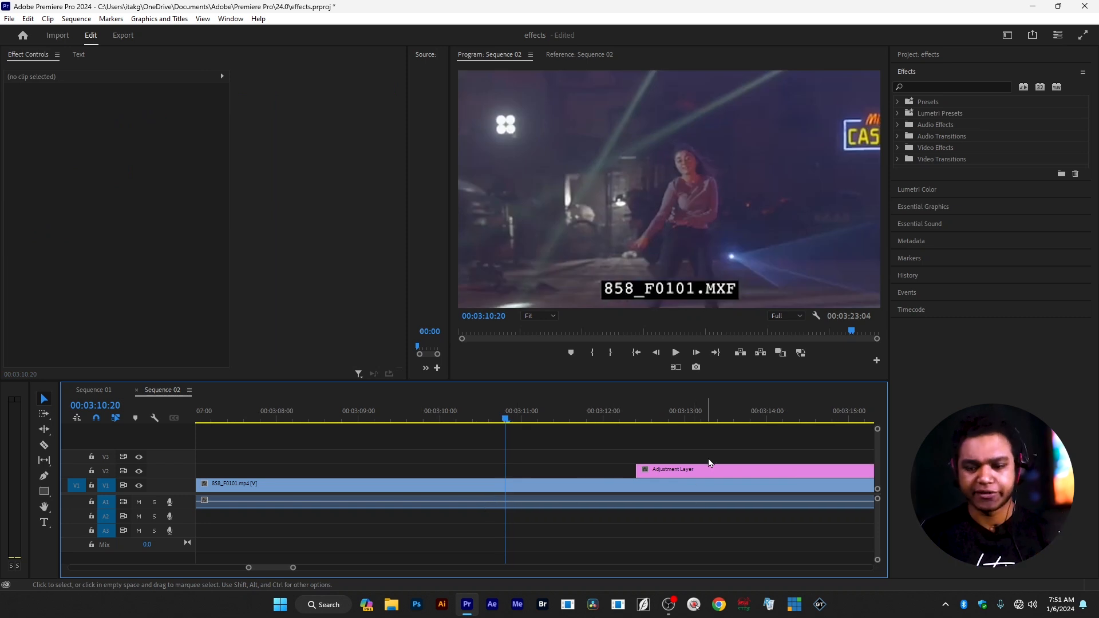
{"action": "left_click_drag", "start_coordinate": [636, 471], "coordinate": [495, 470]}
{"action": "key", "text": "c"}
{"action": "left_click", "coordinate": [519, 470]}
{"action": "left_click", "coordinate": [541, 470]}
{"action": "key", "text": "v"}
{"action": "left_click", "coordinate": [529, 472]}
{"action": "key", "text": "Delete"}
Cut a second short piece from the long V2 adjustment layer and delete a small section after it to leave another gap.
{"action": "left_click_drag", "start_coordinate": [565, 471], "coordinate": [555, 471]}
{"action": "key", "text": "c"}
{"action": "left_click", "coordinate": [557, 470]}
{"action": "left_click", "coordinate": [572, 470]}
{"action": "key", "text": "v"}
{"action": "left_click", "coordinate": [564, 470]}
{"action": "key", "text": "Delete"}
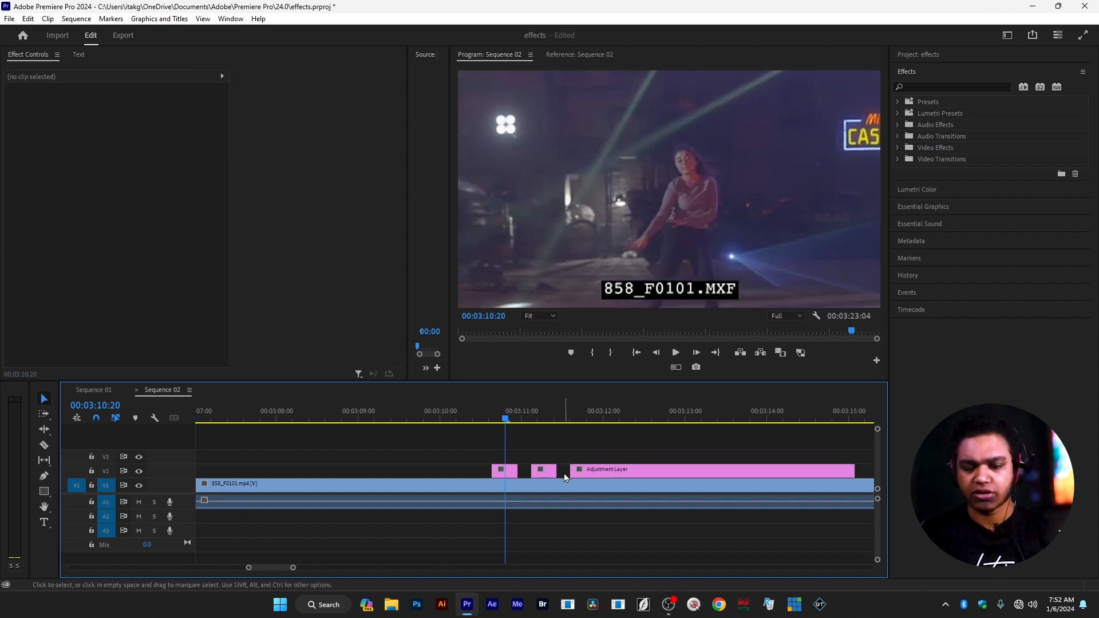
Cut the rest of the V2 adjustment layer into a third and fourth short piece separated by a gap, removing the remainder.
{"action": "key", "text": "c"}
{"action": "left_click", "coordinate": [596, 470]}
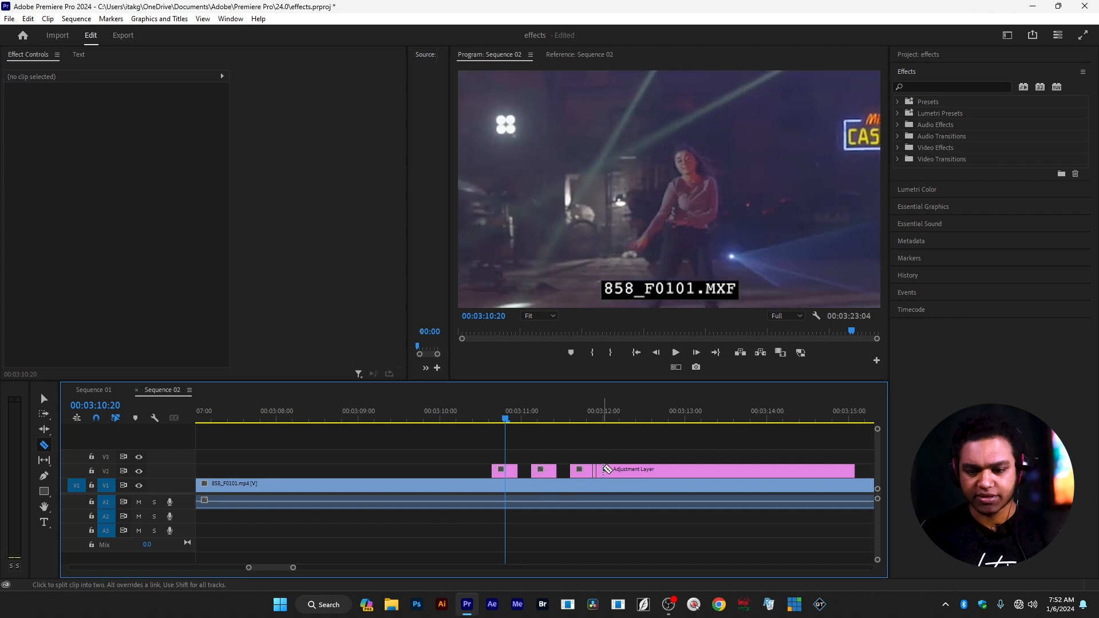
{"action": "left_click", "coordinate": [608, 469]}
{"action": "scroll", "coordinate": [585, 486], "scroll_direction": "up", "scroll_amount": 4}
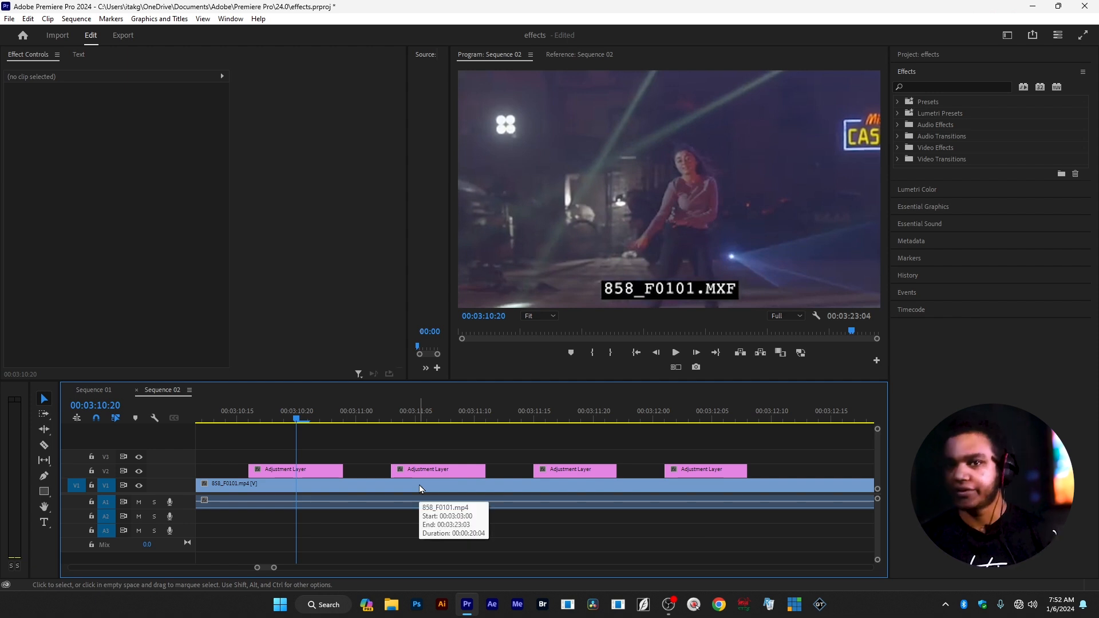
Apply Flash Shake Effect 01, 02, 03 and 04 from Beat Music Presets to the four V2 adjustment layer pieces in order.
{"action": "left_click", "coordinate": [897, 101]}
{"action": "left_click_drag", "start_coordinate": [1096, 158], "coordinate": [1094, 420]}
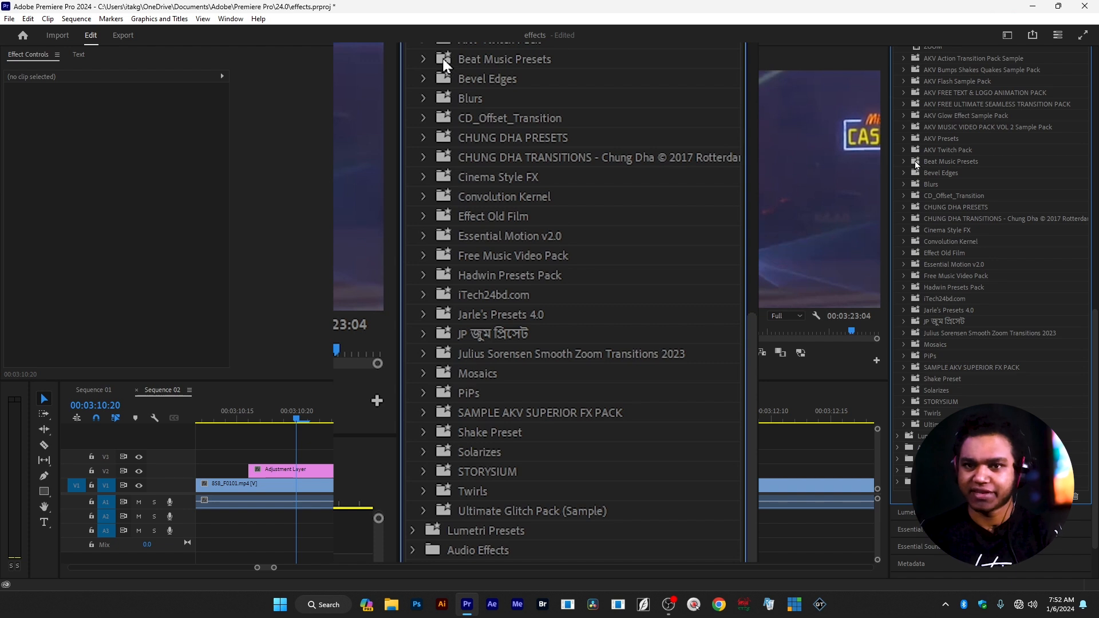
{"action": "left_click", "coordinate": [904, 162]}
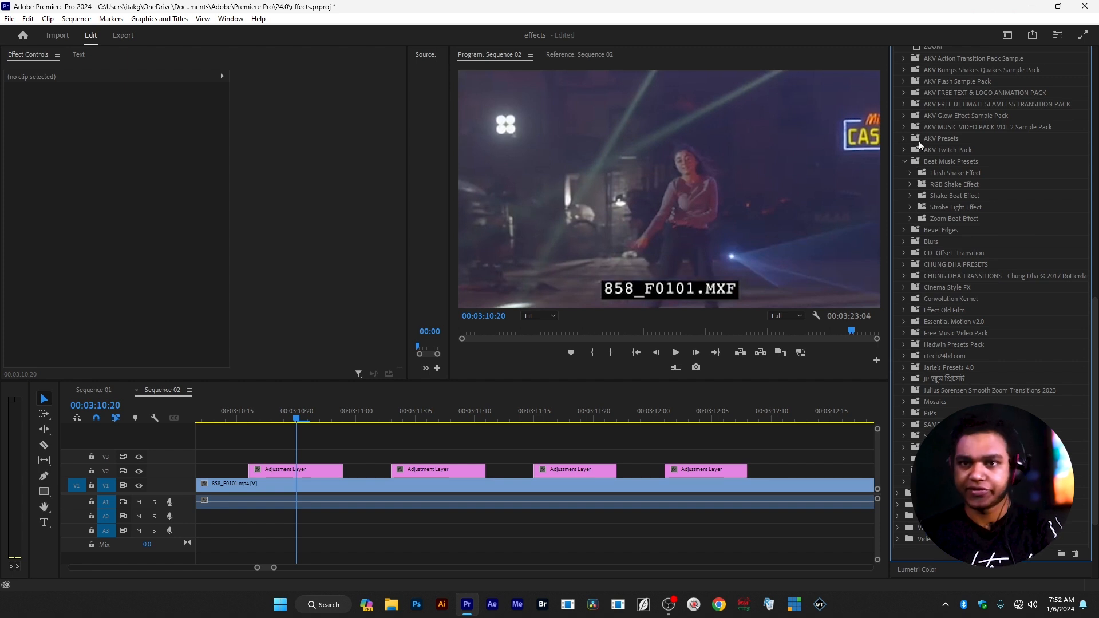
{"action": "left_click", "coordinate": [909, 173]}
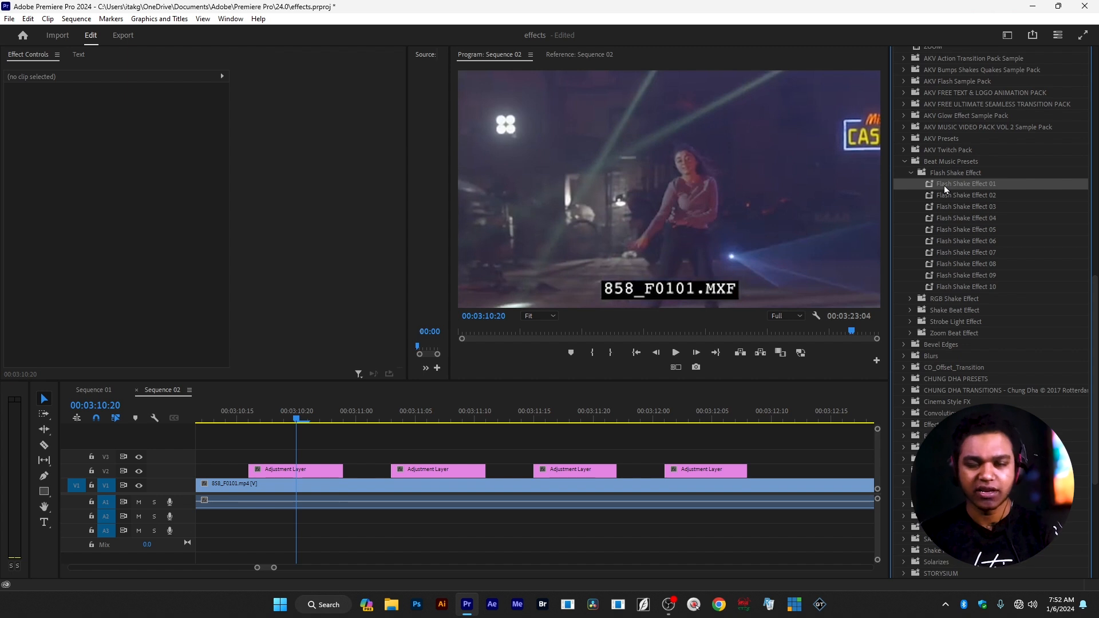
{"action": "left_click_drag", "start_coordinate": [944, 186], "coordinate": [318, 469]}
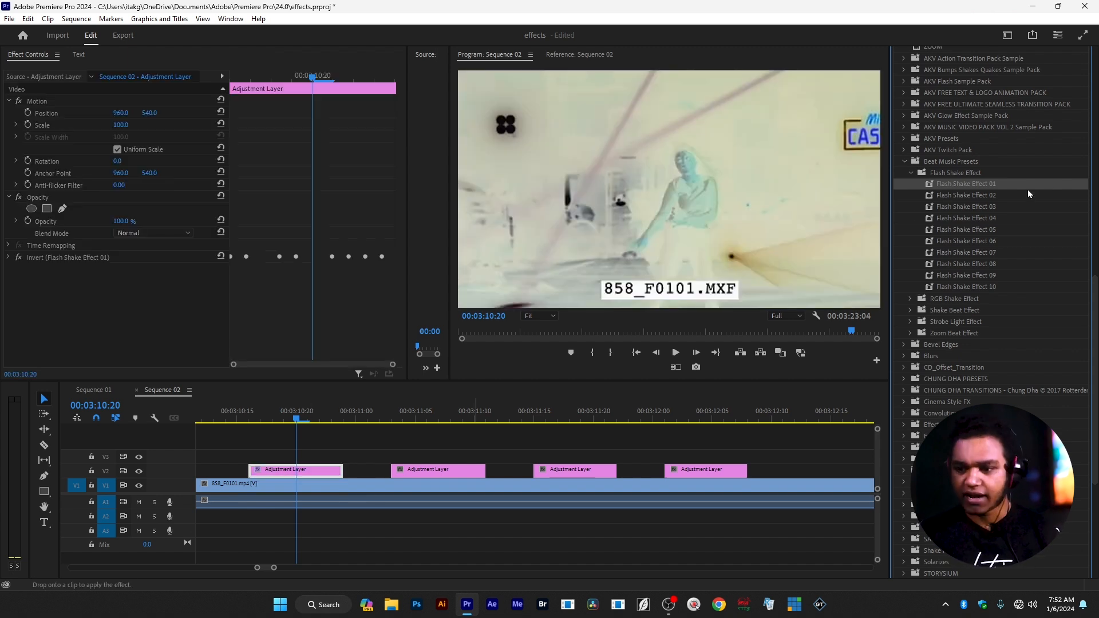
{"action": "left_click_drag", "start_coordinate": [943, 198], "coordinate": [475, 472]}
{"action": "left_click_drag", "start_coordinate": [954, 209], "coordinate": [575, 472]}
{"action": "left_click_drag", "start_coordinate": [963, 220], "coordinate": [688, 477]}
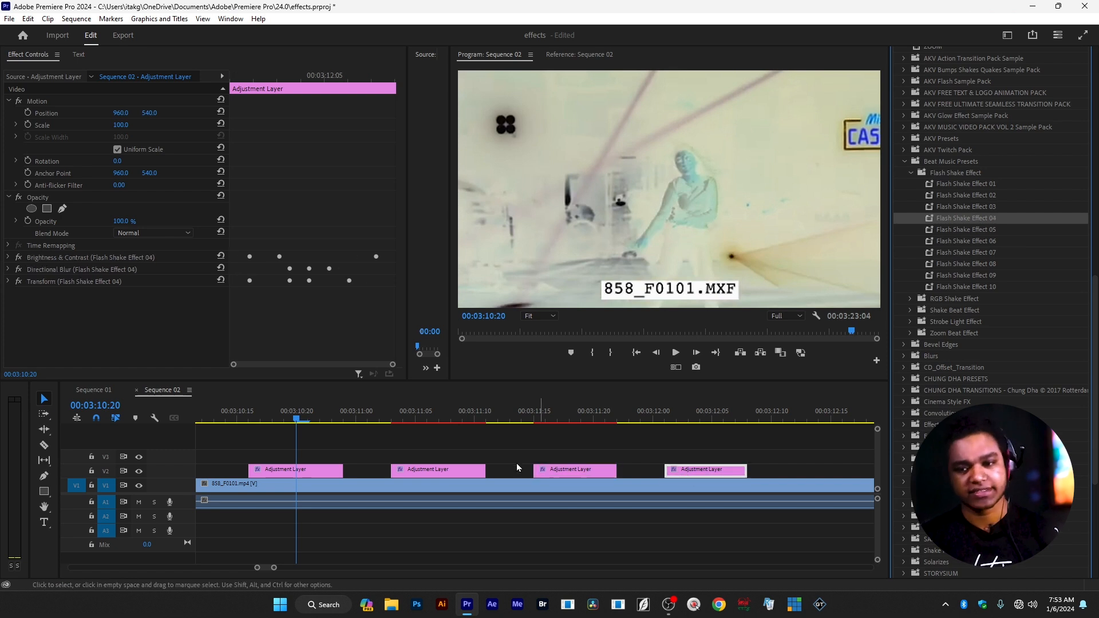
Mark an in-to-out range from just before the first V2 adjustment layer piece to 00:03:12:21 and render it.
{"action": "scroll", "coordinate": [512, 467], "scroll_direction": "down", "scroll_amount": 3}
{"action": "left_click_drag", "start_coordinate": [444, 420], "coordinate": [630, 419]}
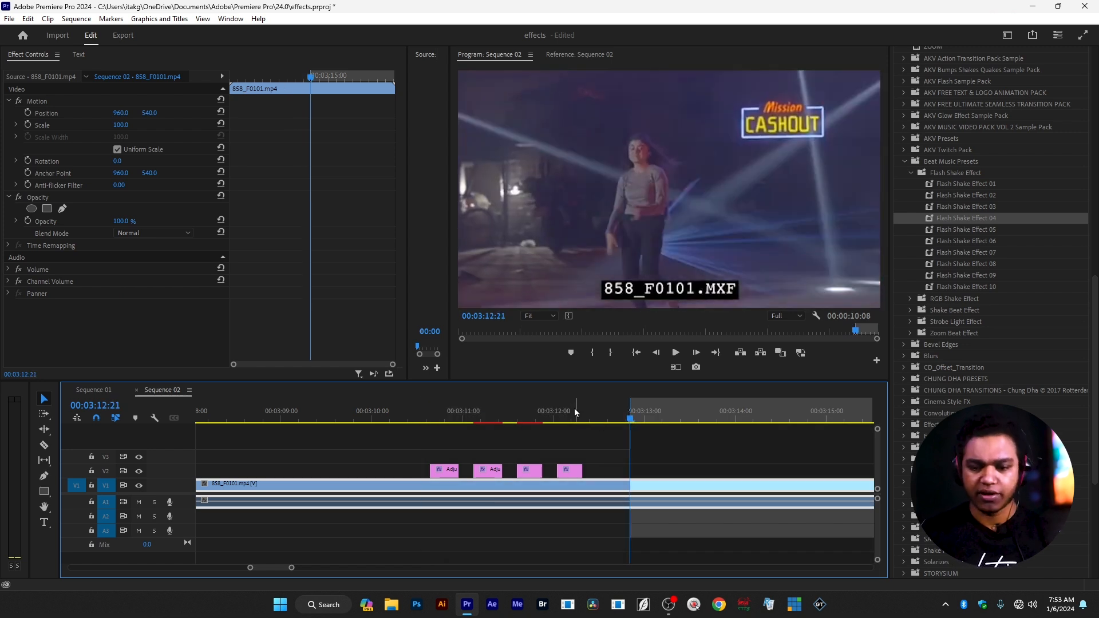
{"action": "key", "text": "ctrl+z"}
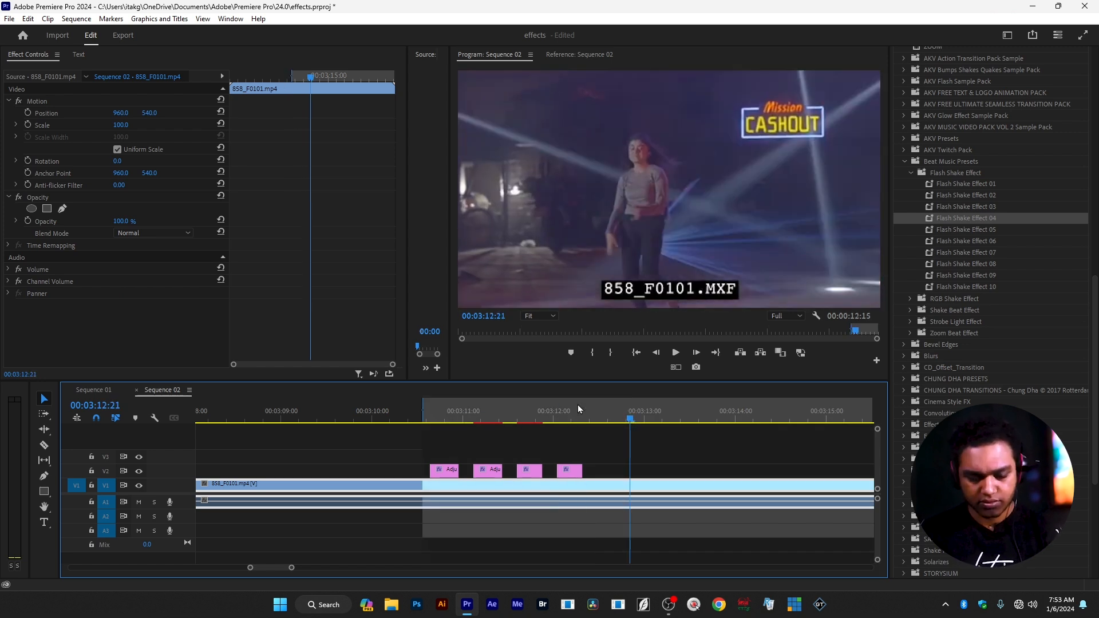
{"action": "key", "text": "o"}
{"action": "key", "text": "Return"}
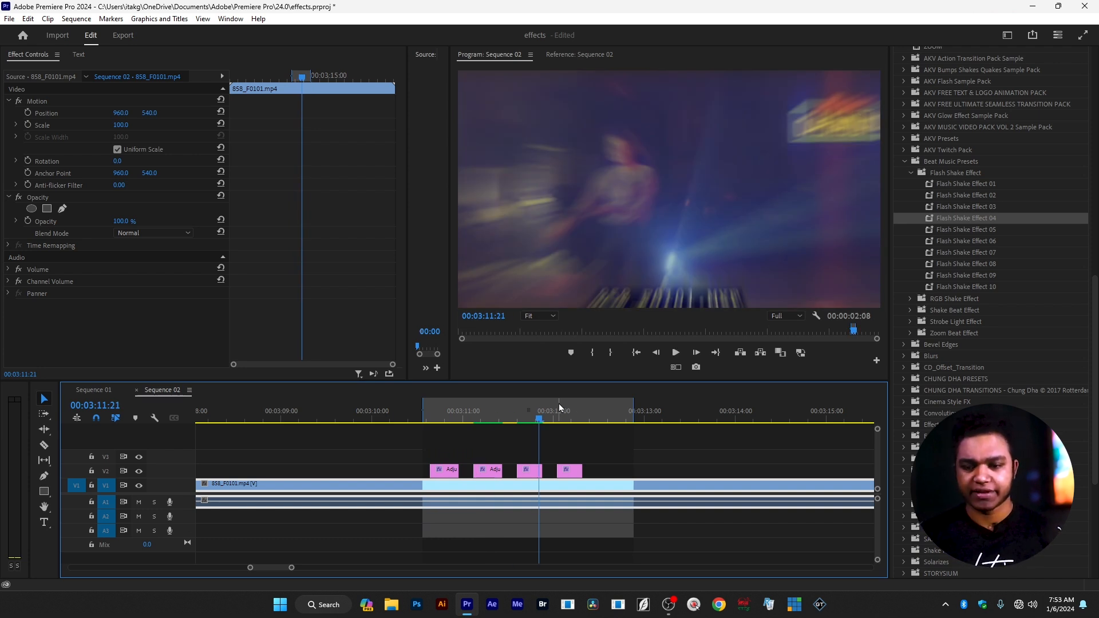
Play the rendered range from about 00:03:10:15 in an enlarged preview, restore the normal layout, and scrub over the flash shake effects.
{"action": "left_click_drag", "start_coordinate": [486, 411], "coordinate": [426, 416]}
{"action": "key", "text": "grave"}
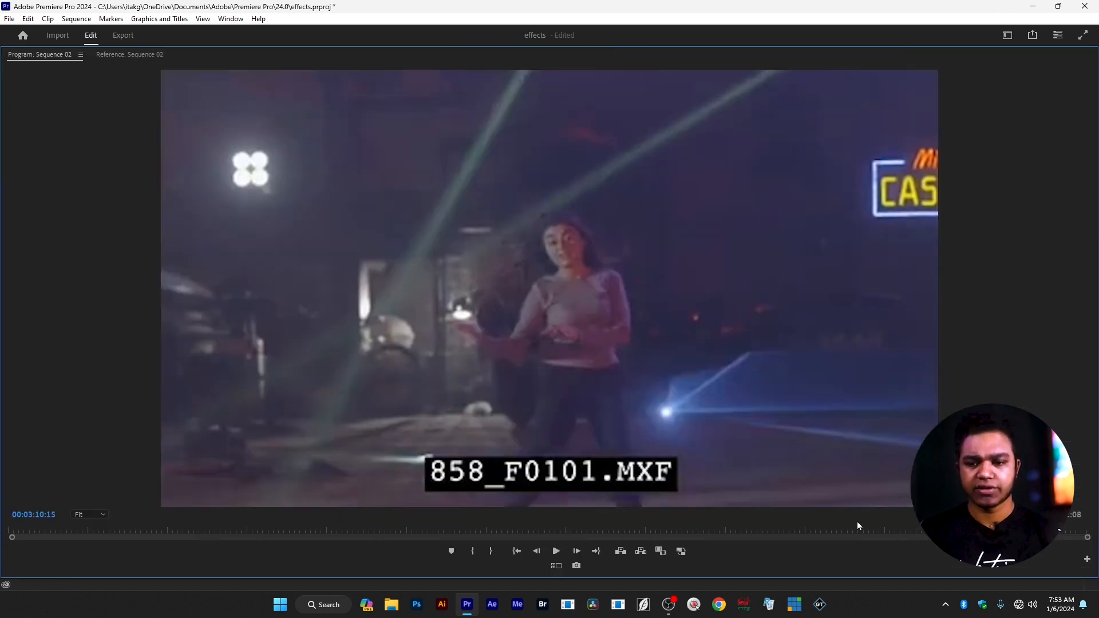
{"action": "key", "text": "space"}
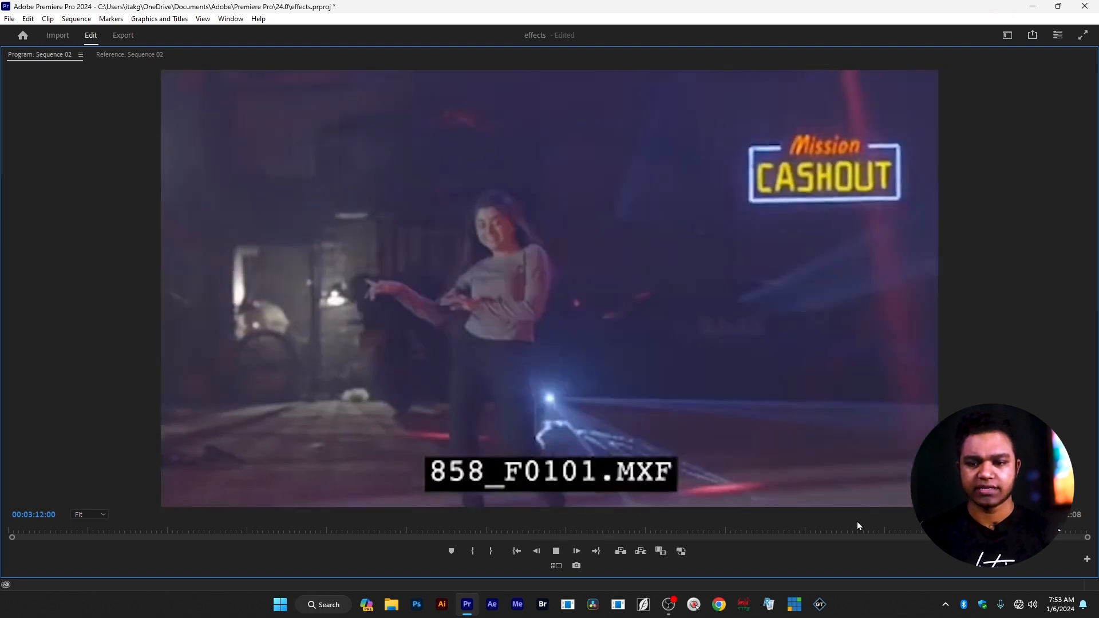
{"action": "key", "text": "space"}
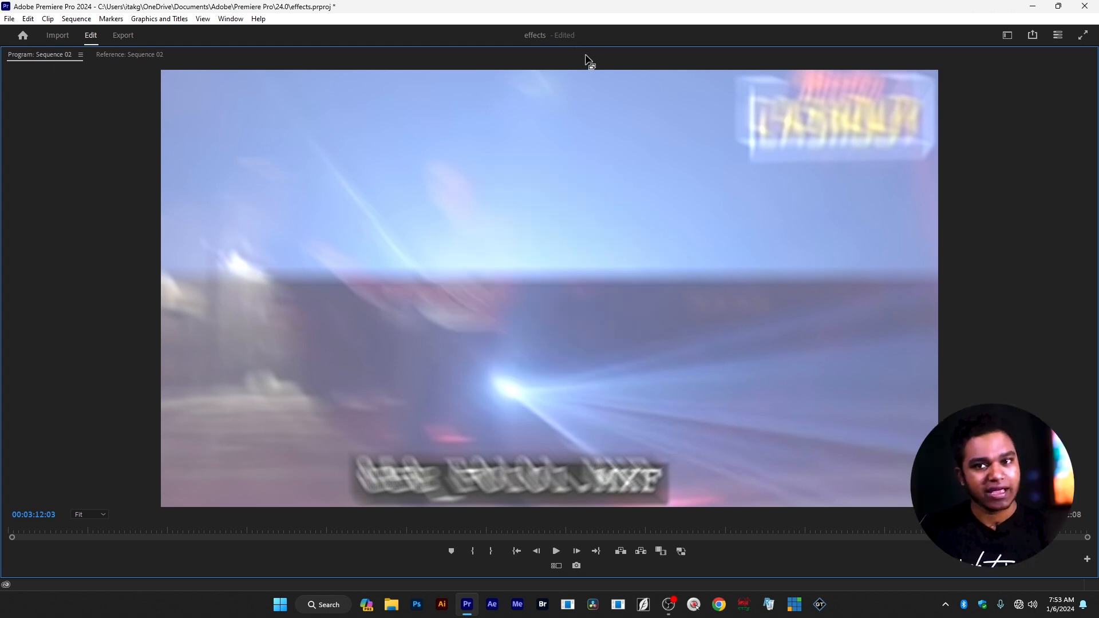
{"action": "key", "text": "grave"}
{"action": "left_click_drag", "start_coordinate": [560, 412], "coordinate": [499, 408]}
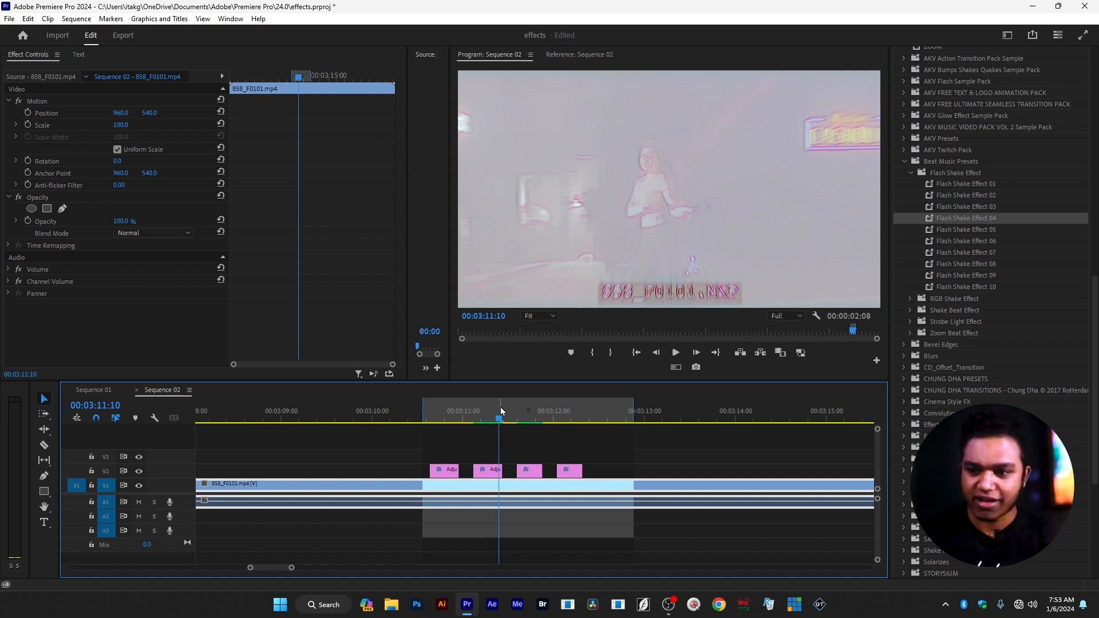
Place an adjustment layer on V3 above the four pieces, cut it at the range's out point, and delete the part beyond.
{"action": "scroll", "coordinate": [1028, 275], "scroll_direction": "up", "scroll_amount": 2}
{"action": "left_click_drag", "start_coordinate": [1093, 286], "coordinate": [1093, 74]}
{"action": "left_click", "coordinate": [934, 57]}
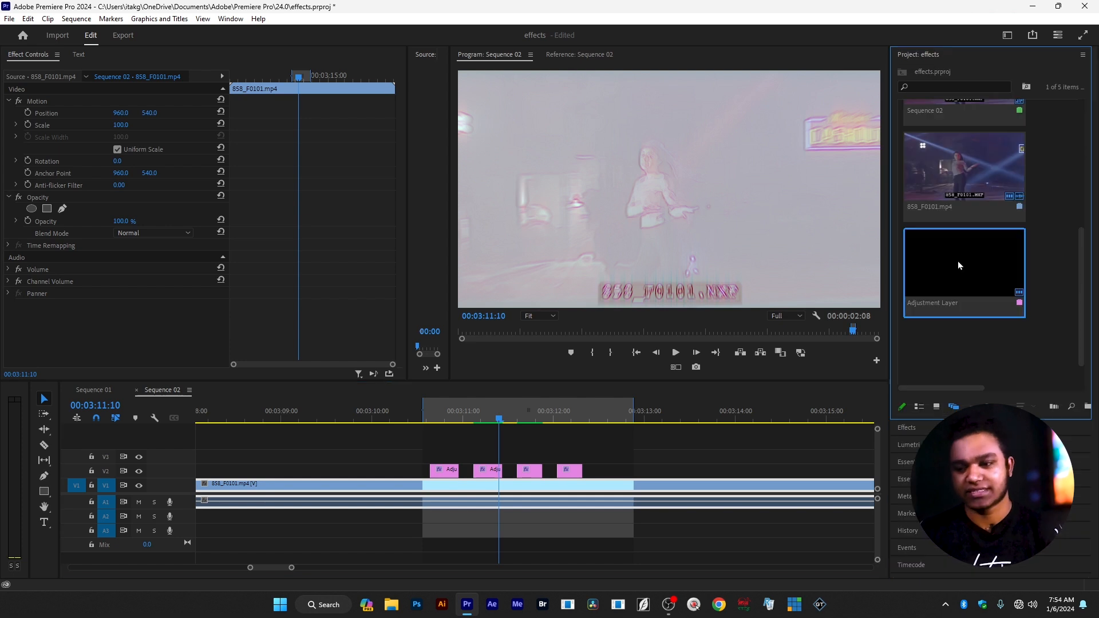
{"action": "left_click_drag", "start_coordinate": [530, 387], "coordinate": [412, 455]}
{"action": "key", "text": "c"}
{"action": "left_click", "coordinate": [634, 454]}
{"action": "key", "text": "v"}
{"action": "left_click", "coordinate": [658, 456]}
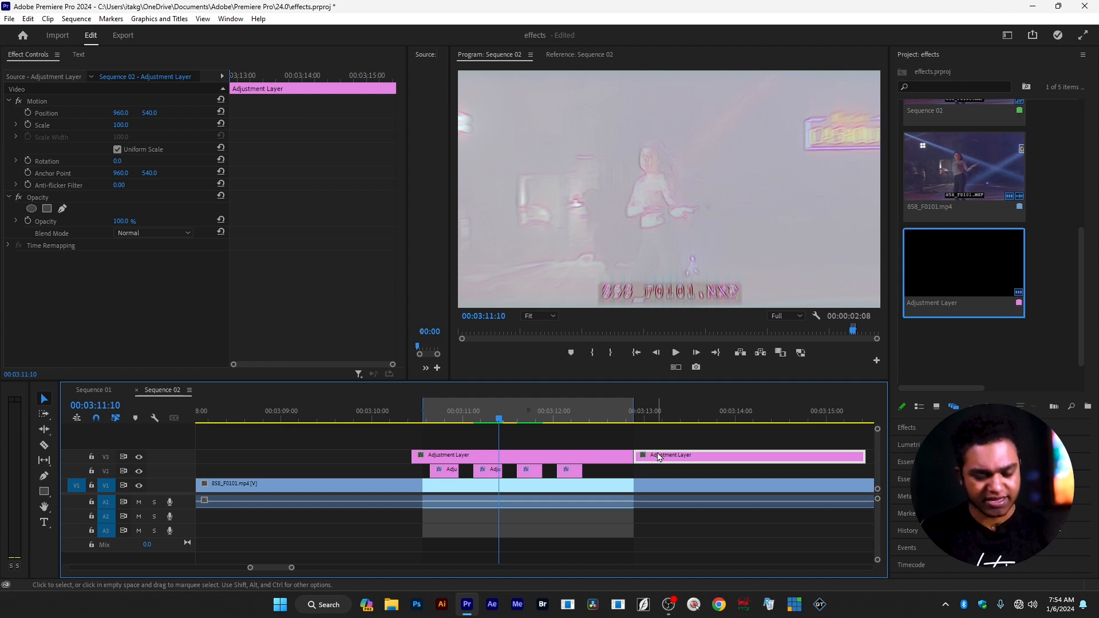
{"action": "key", "text": "Delete"}
Search the effects for "crop" and apply the Crop preset to the V3 adjustment layer.
{"action": "left_click", "coordinate": [513, 455]}
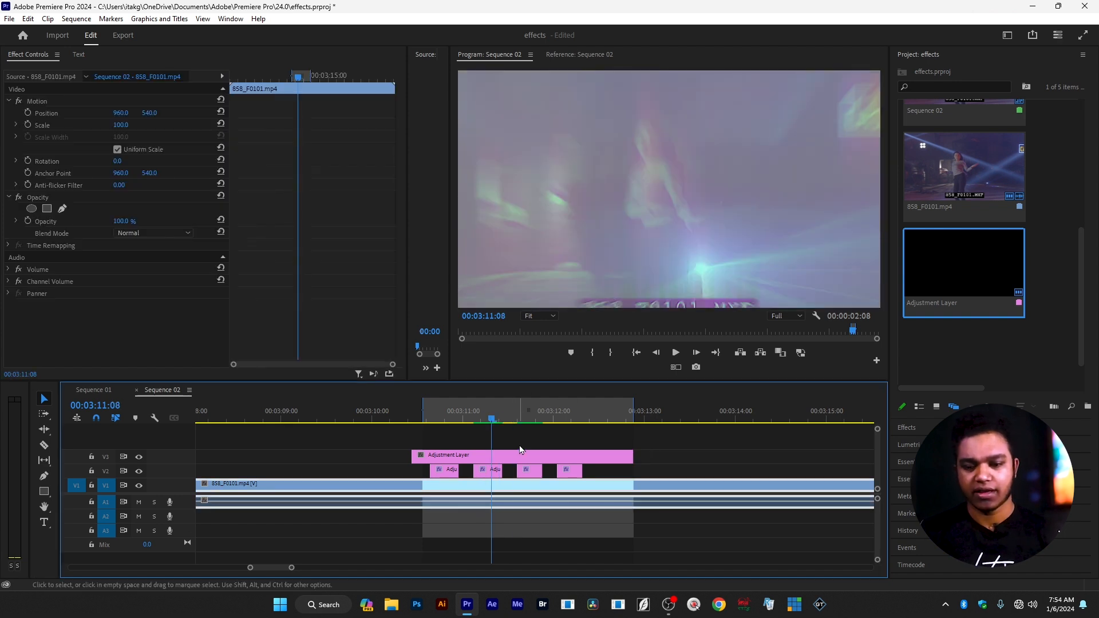
{"action": "left_click", "coordinate": [907, 430]}
{"action": "left_click", "coordinate": [918, 87]}
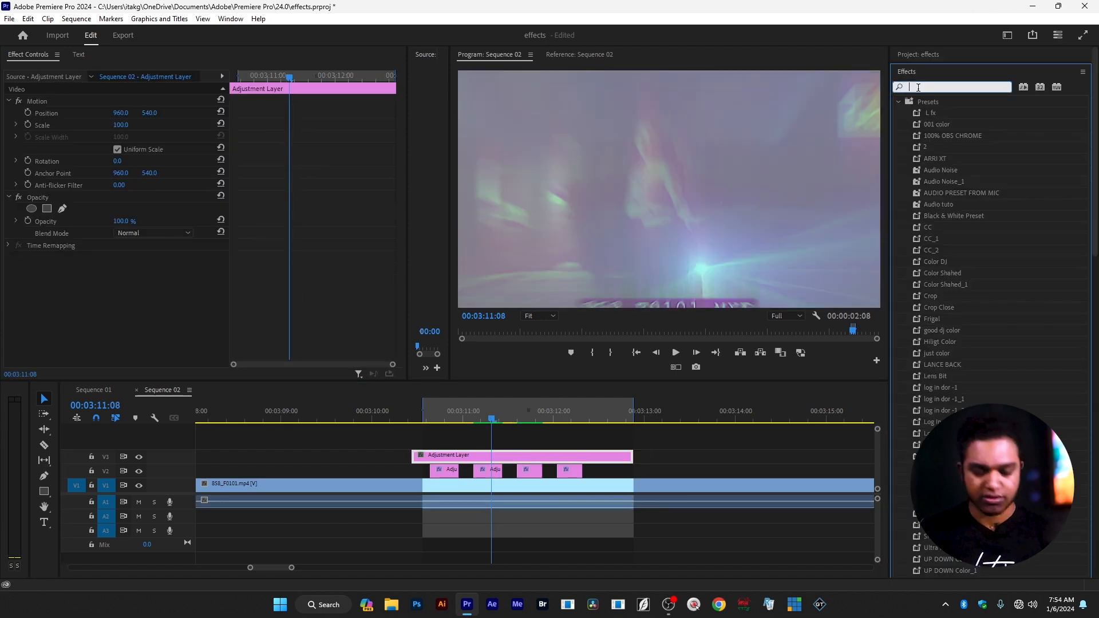
{"action": "type", "text": "crop"}
{"action": "left_click_drag", "start_coordinate": [922, 118], "coordinate": [761, 200]}
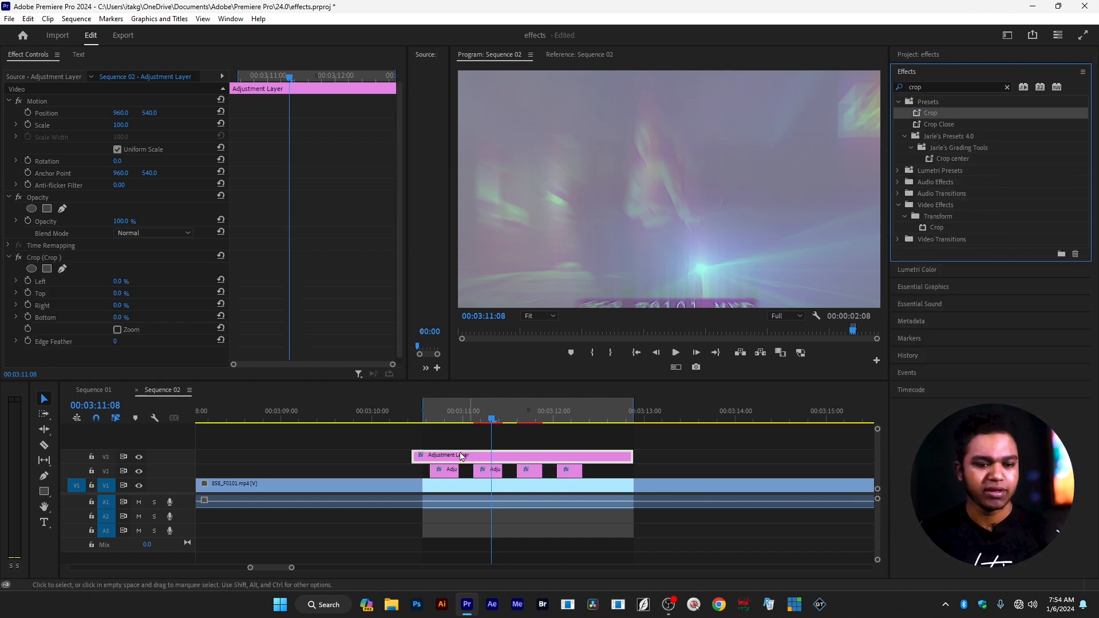
Set the Crop effect's Top and Bottom to 10% each on the V3 adjustment layer.
{"action": "left_click_drag", "start_coordinate": [119, 296], "coordinate": [123, 295]}
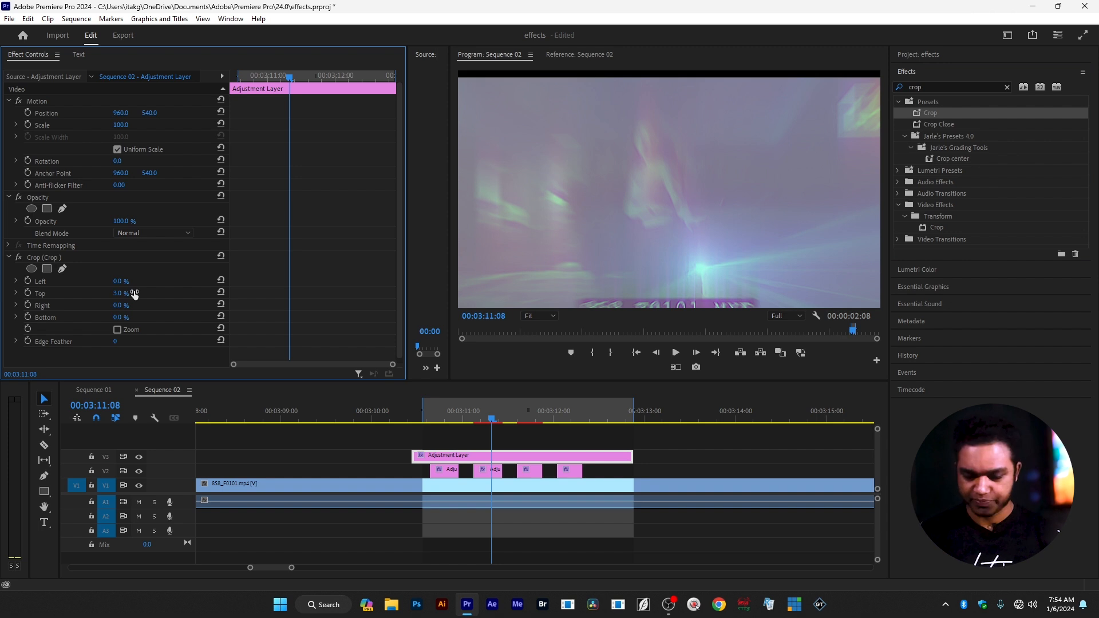
{"action": "left_click", "coordinate": [129, 294]}
{"action": "type", "text": "10"}
{"action": "key", "text": "Return"}
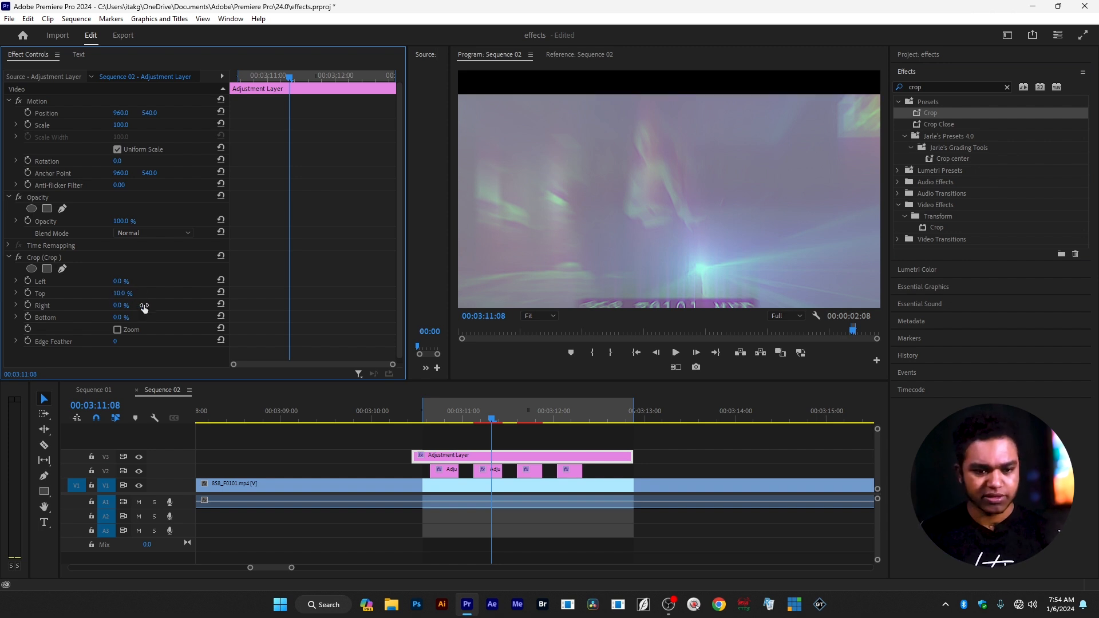
{"action": "left_click", "coordinate": [127, 318]}
{"action": "type", "text": "10"}
{"action": "key", "text": "Return"}
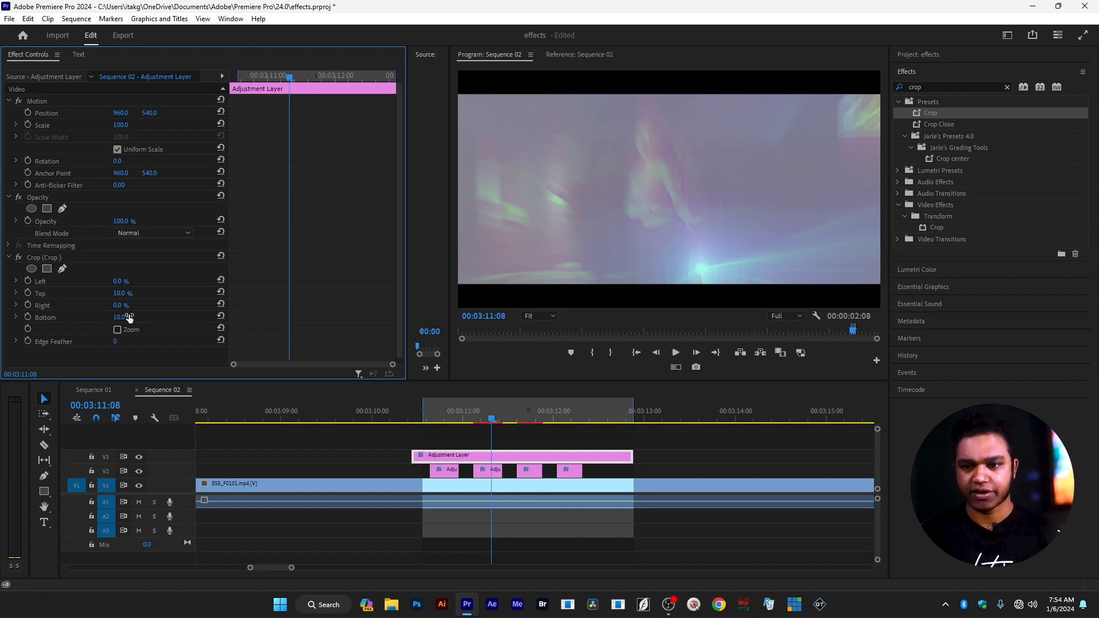
Play the section from about 00:03:10:07 to check the cropped bars, and clear the effects search.
{"action": "left_click_drag", "start_coordinate": [456, 421], "coordinate": [396, 423]}
{"action": "key", "text": "space"}
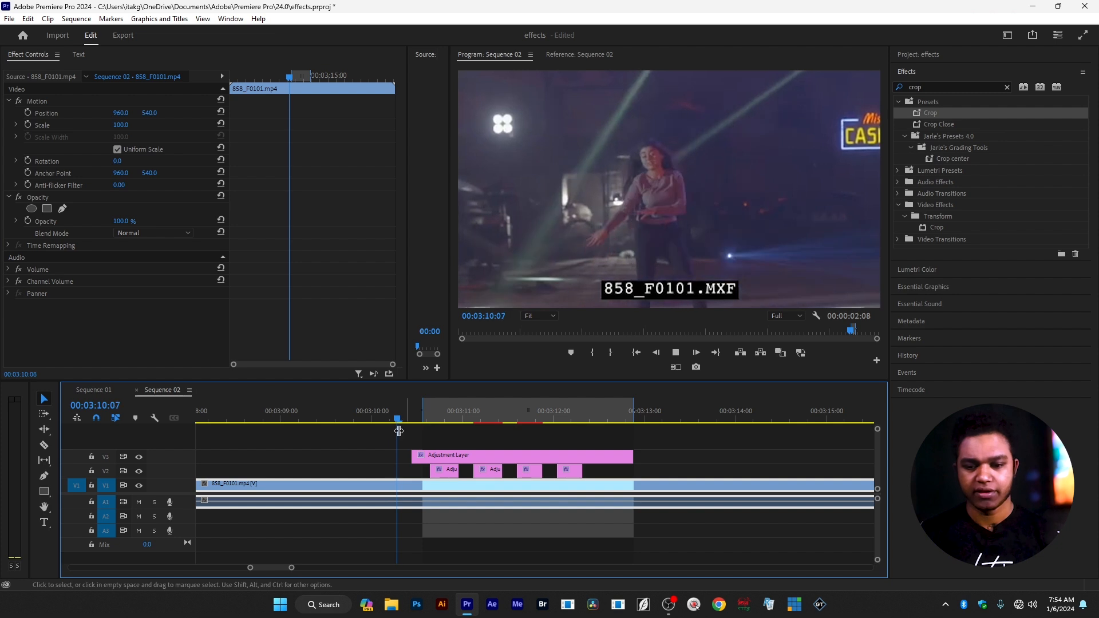
{"action": "left_click", "coordinate": [393, 430]}
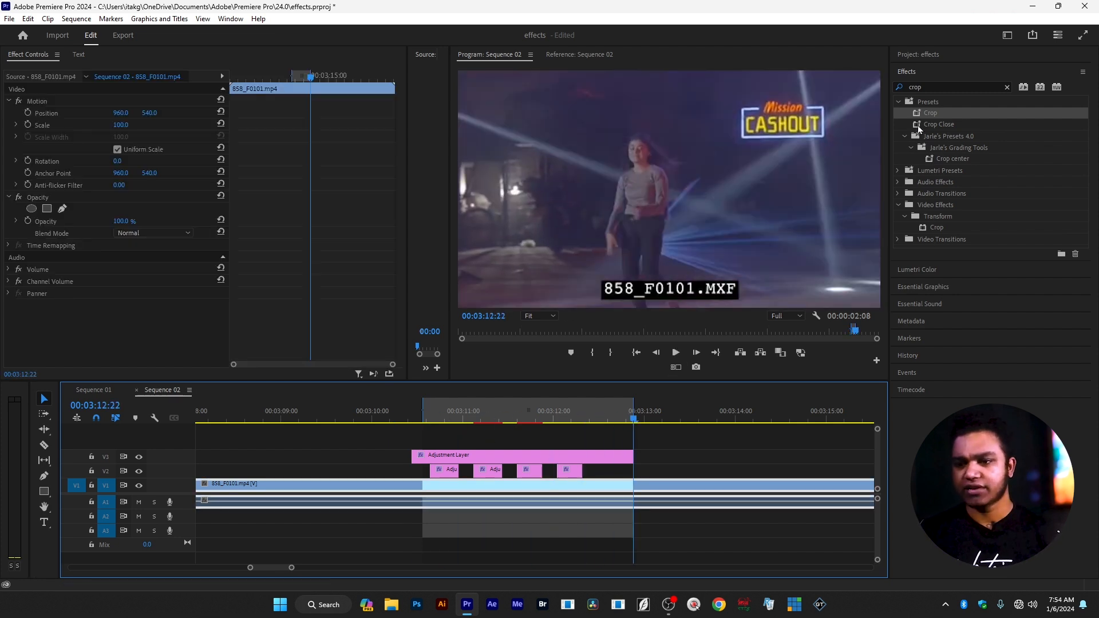
{"action": "left_click", "coordinate": [1008, 87]}
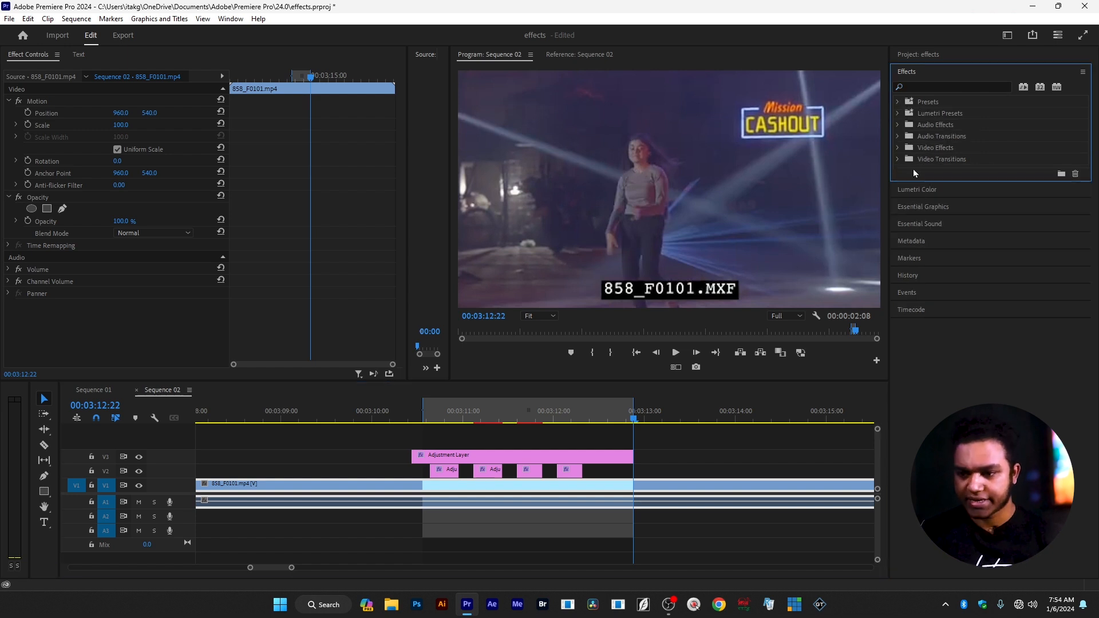
Open the Strobe Light Effect folder within the Beat Music Presets in the effects list.
{"action": "left_click", "coordinate": [897, 102]}
{"action": "scroll", "coordinate": [953, 360], "scroll_direction": "down", "scroll_amount": 2}
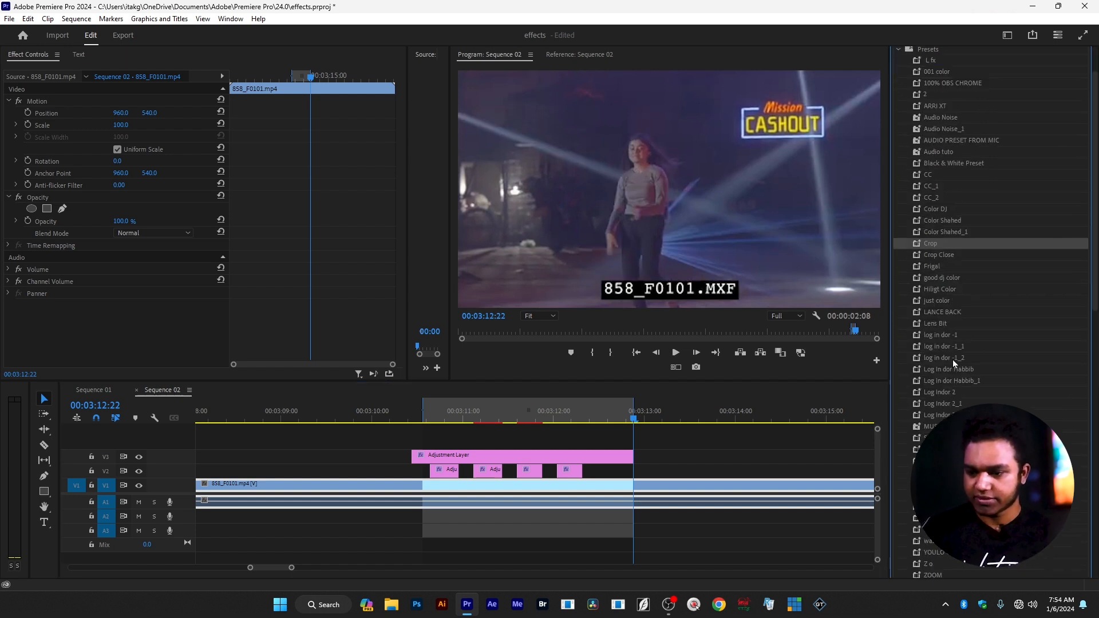
{"action": "scroll", "coordinate": [990, 257], "scroll_direction": "down", "scroll_amount": 10}
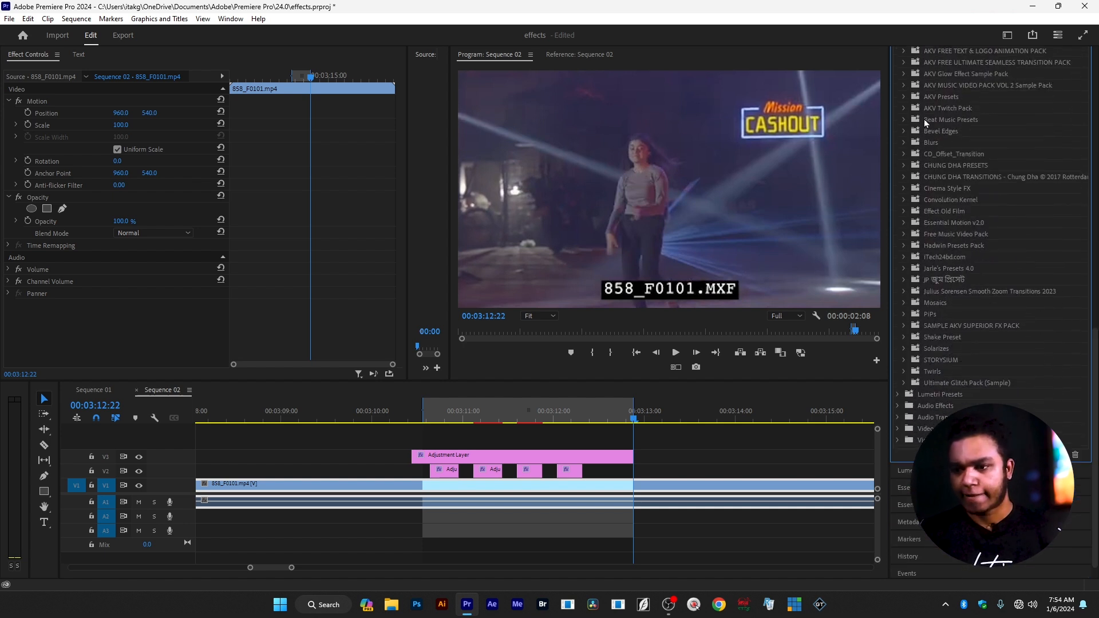
{"action": "left_click", "coordinate": [903, 120]}
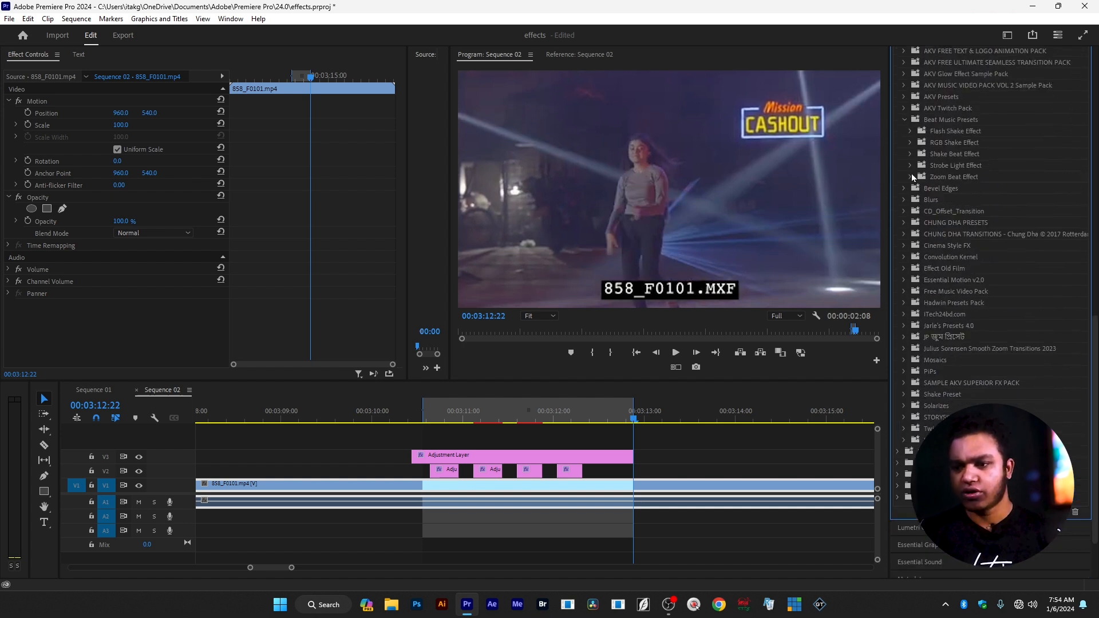
{"action": "scroll", "coordinate": [629, 453], "scroll_direction": "down", "scroll_amount": 2}
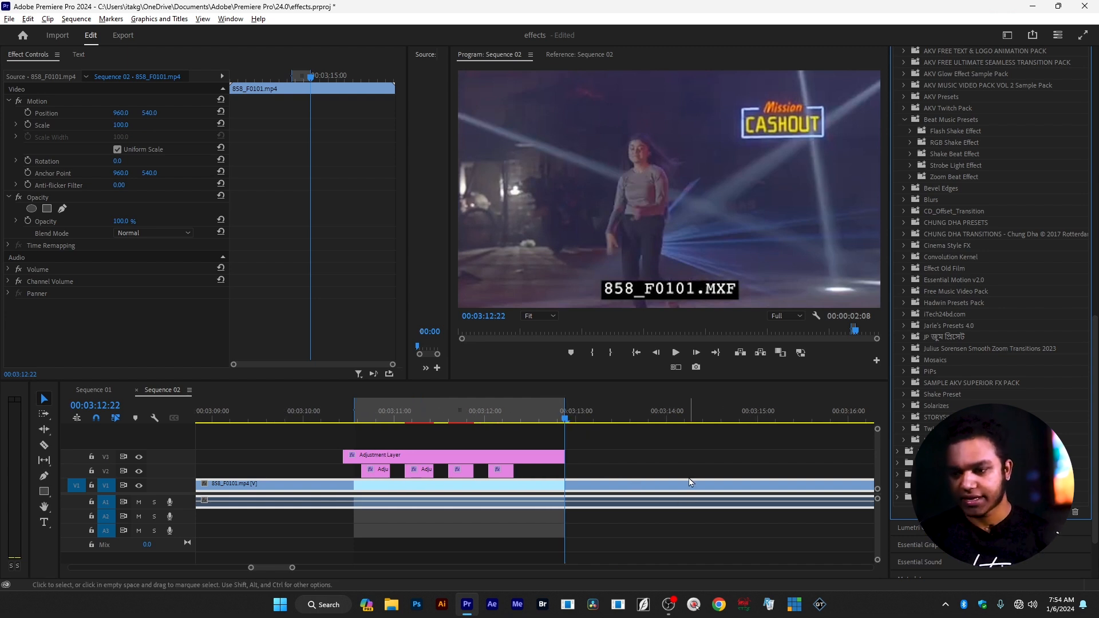
{"action": "scroll", "coordinate": [690, 482], "scroll_direction": "up", "scroll_amount": 2}
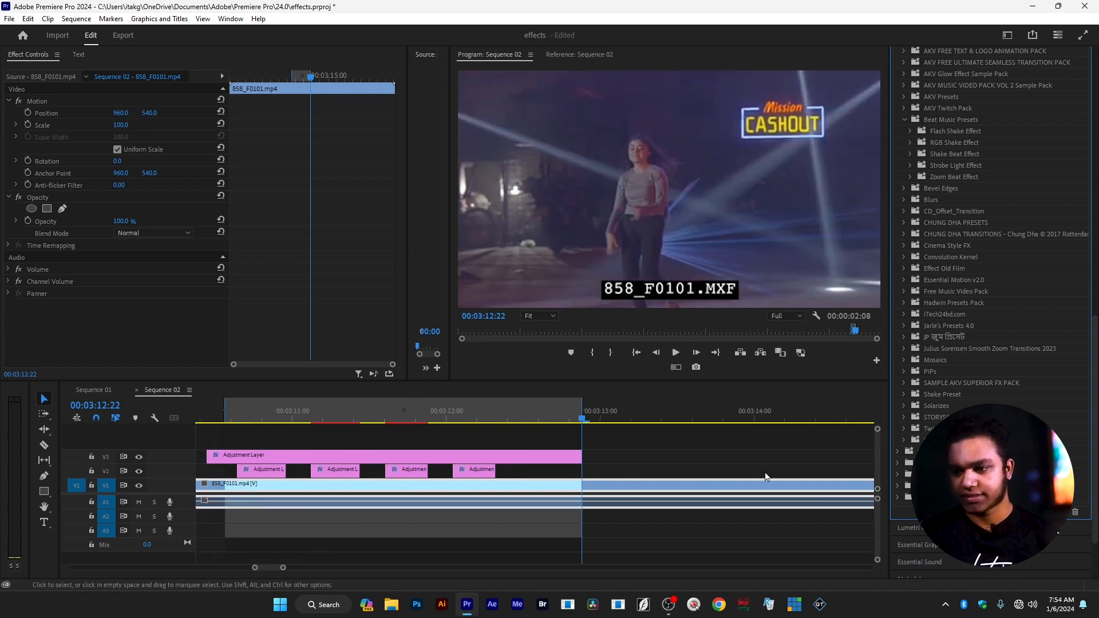
{"action": "left_click", "coordinate": [910, 165]}
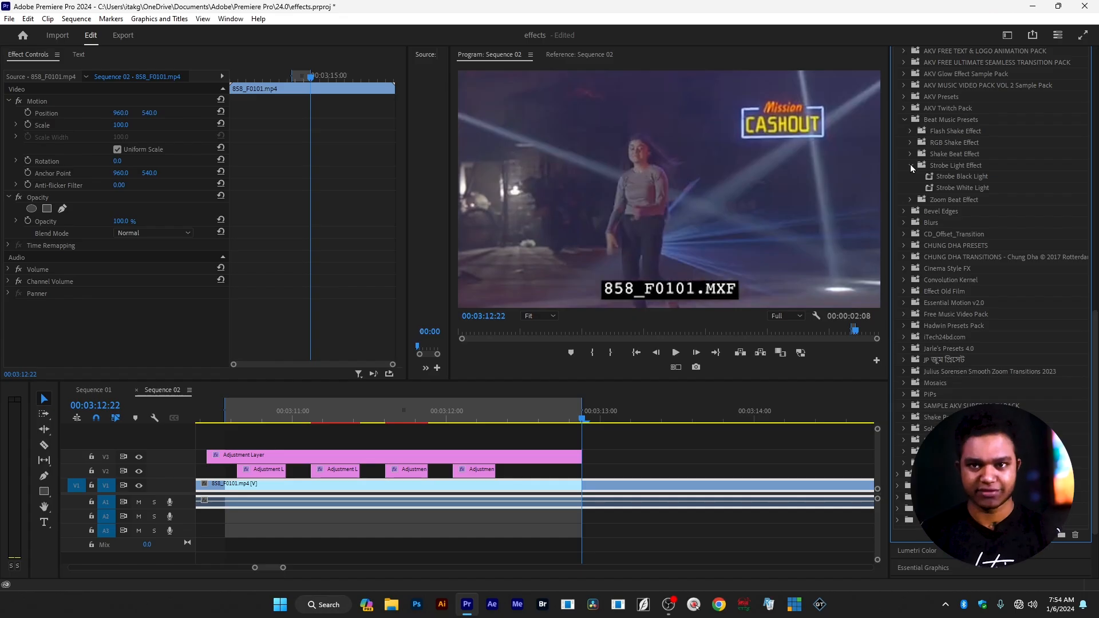
Cut the V3 adjustment layer at the start of the fourth V2 piece, and duplicate that V2 piece so it starts at about 00:03:13:06.
{"action": "key", "text": "c"}
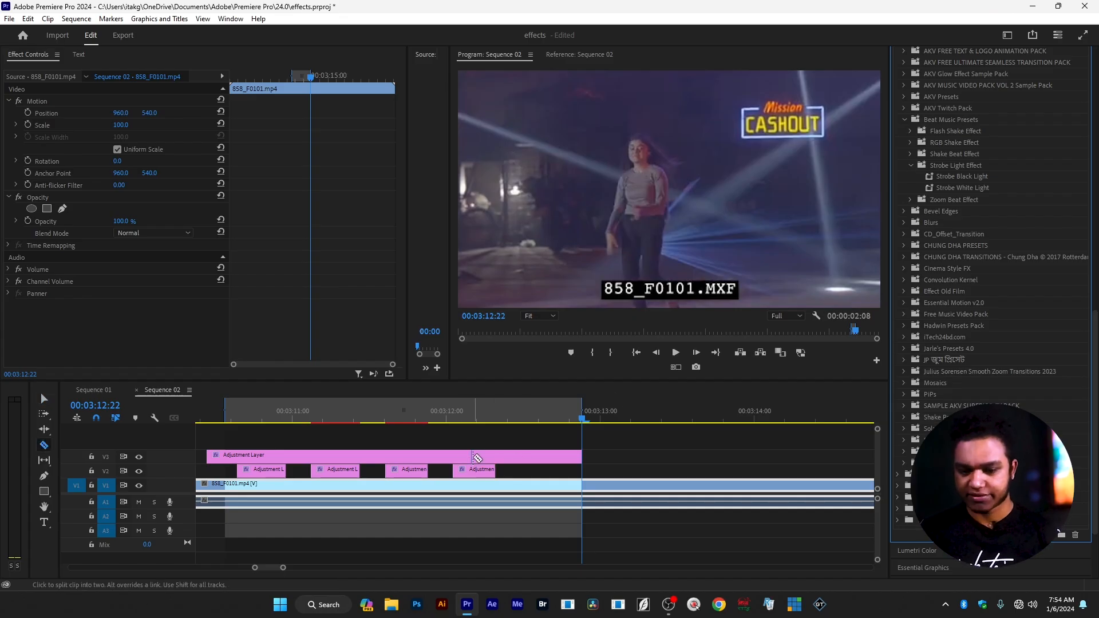
{"action": "left_click", "coordinate": [455, 455]}
{"action": "key", "text": "v"}
{"action": "left_click", "coordinate": [493, 467]}
{"action": "left_click_drag", "start_coordinate": [478, 476], "coordinate": [701, 468]}
{"action": "key", "text": "="}
{"action": "left_click", "coordinate": [632, 418]}
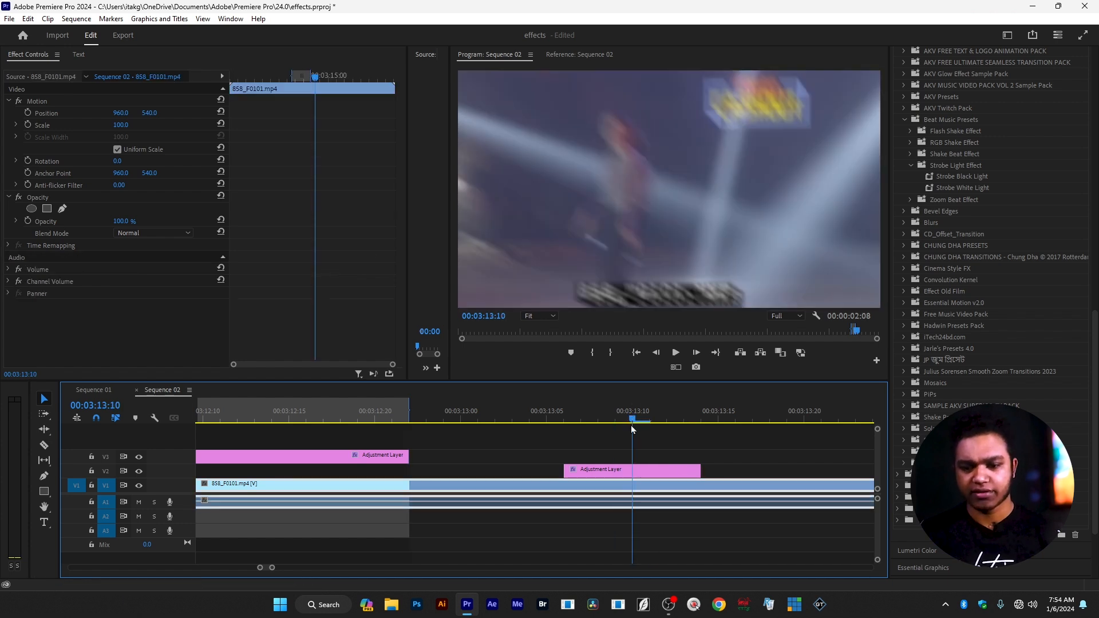
Delete the Flash Shake Effect 04 Transform, Directional Blur and Brightness & Contrast effects from the duplicated adjustment layer.
{"action": "left_click", "coordinate": [629, 470]}
{"action": "left_click", "coordinate": [65, 280]}
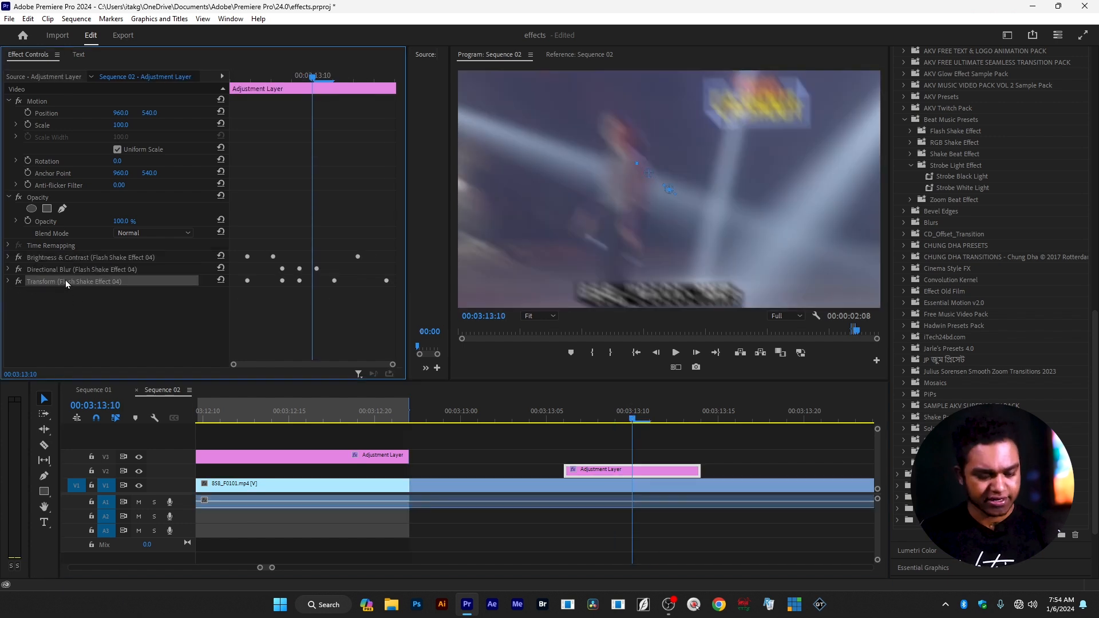
{"action": "key", "text": "Delete"}
{"action": "left_click", "coordinate": [65, 268]}
{"action": "key", "text": "Delete"}
{"action": "left_click", "coordinate": [69, 257]}
{"action": "key", "text": "Delete"}
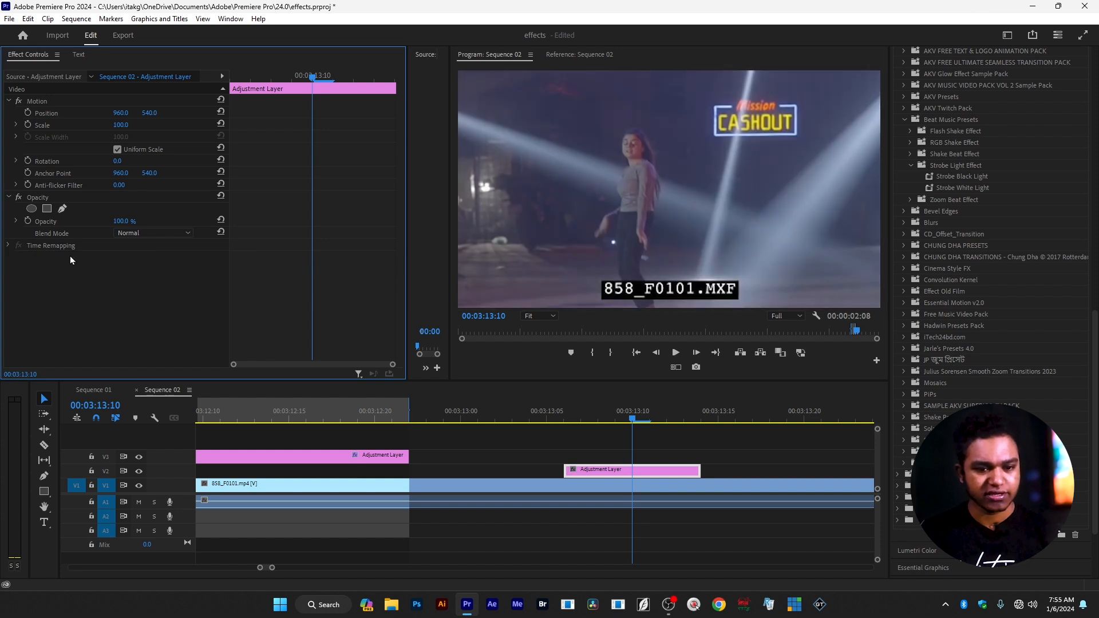
Apply the Strobe Black Light preset to the duplicated V2 adjustment layer and play it from about 00:03:13:04.
{"action": "left_click_drag", "start_coordinate": [629, 419], "coordinate": [613, 416]}
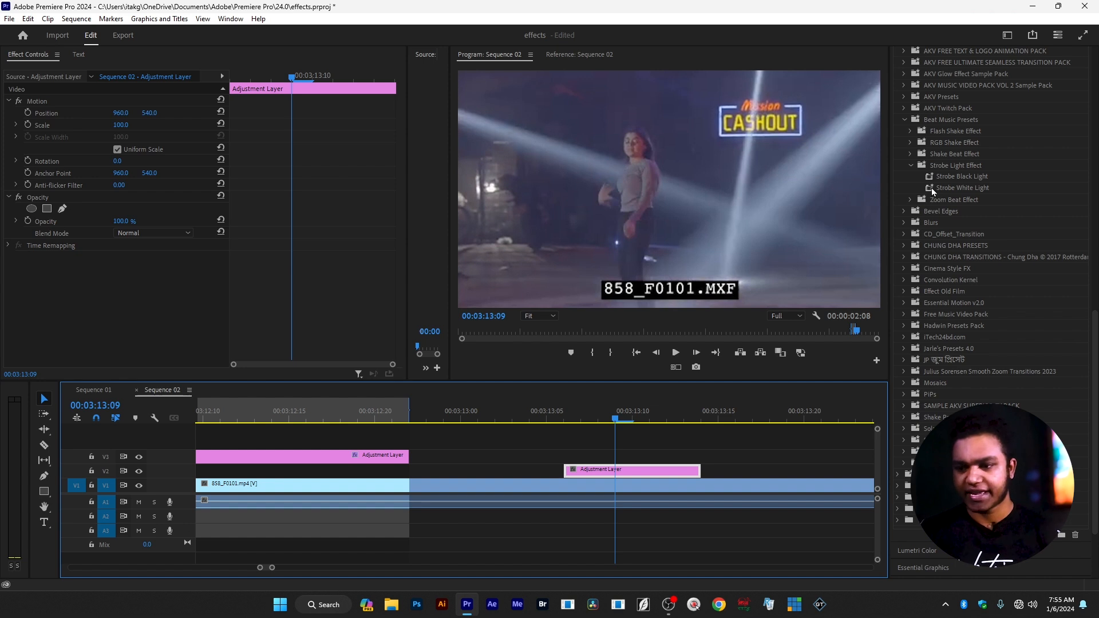
{"action": "left_click_drag", "start_coordinate": [946, 176], "coordinate": [607, 470]}
{"action": "left_click", "coordinate": [524, 425]}
{"action": "key", "text": "space"}
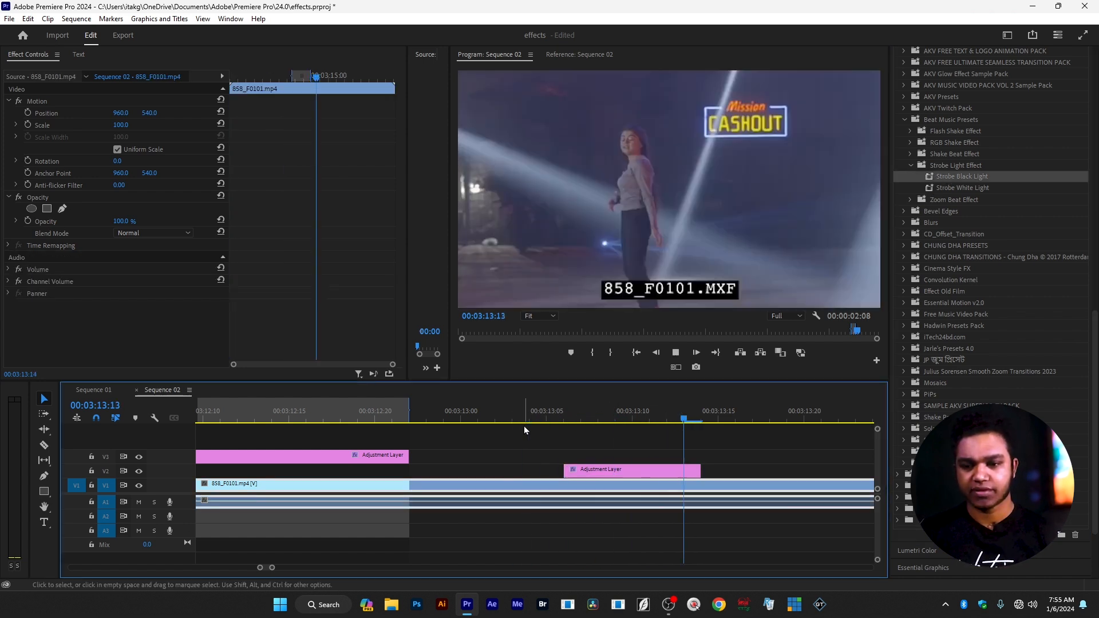
Try extending the strobe adjustment layer's end to about 00:03:13:19, play the section, and undo the extension.
{"action": "left_click", "coordinate": [668, 423]}
{"action": "left_click_drag", "start_coordinate": [700, 469], "coordinate": [787, 468]}
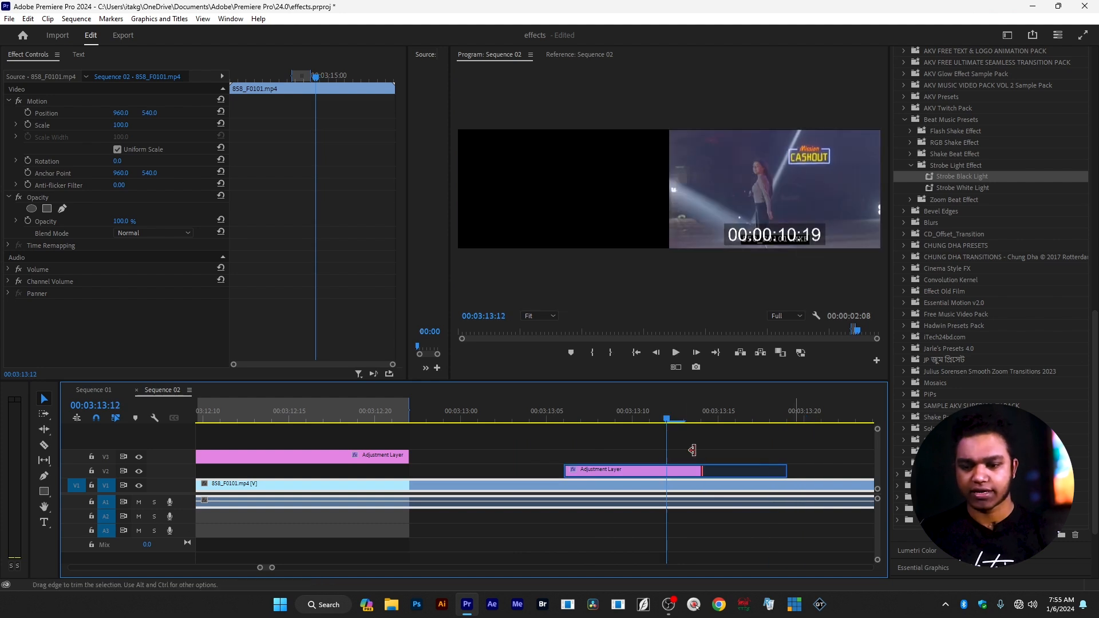
{"action": "left_click", "coordinate": [523, 422]}
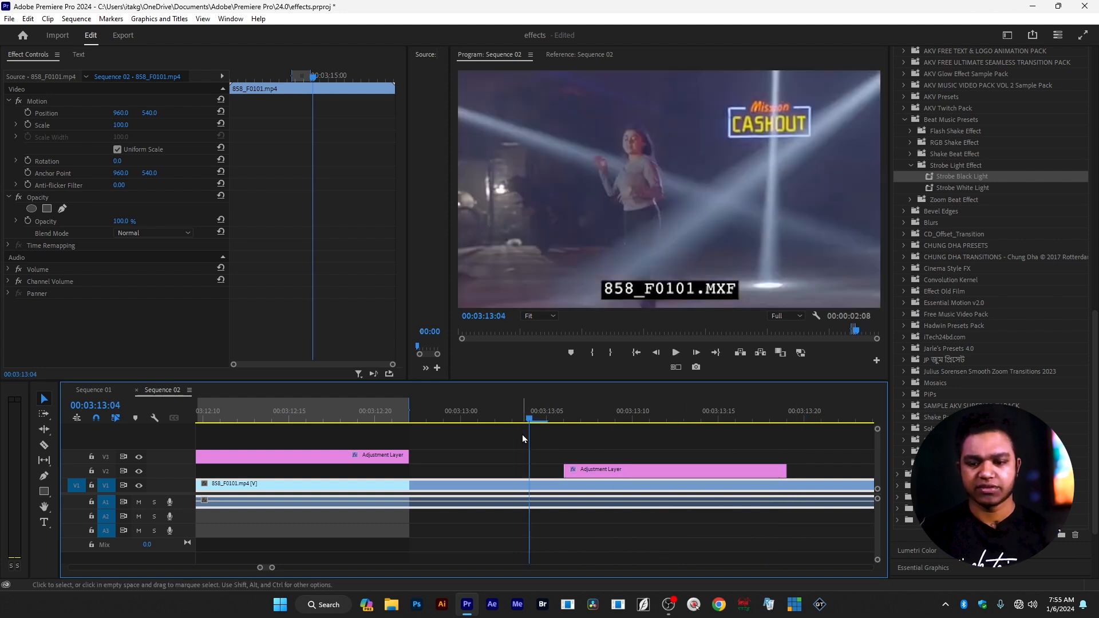
{"action": "key", "text": "space"}
{"action": "key", "text": "space"}
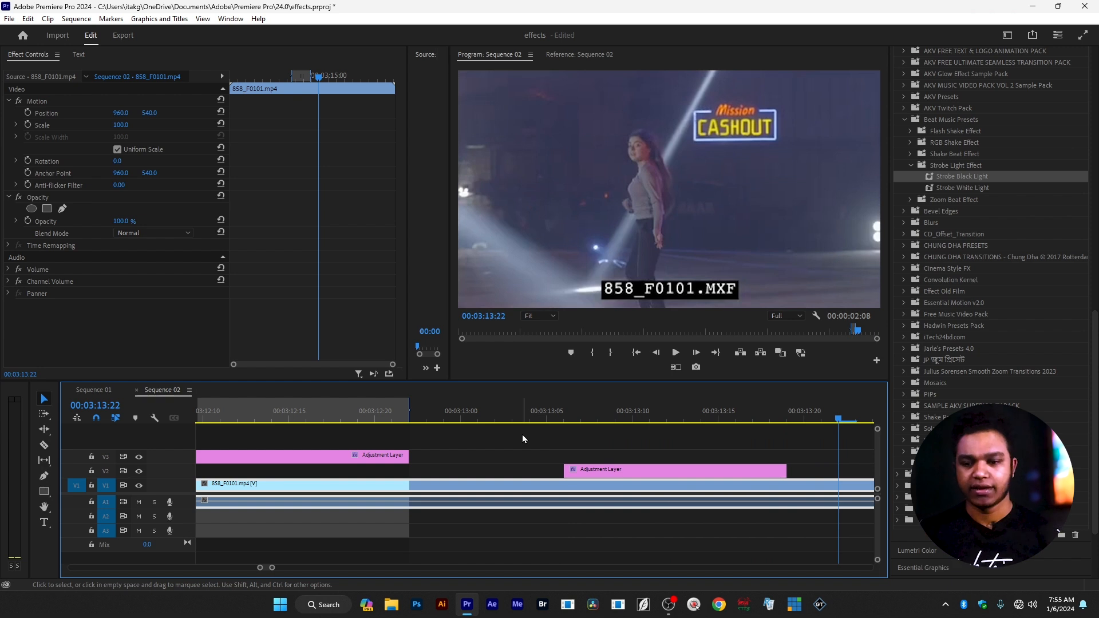
{"action": "key", "text": "ctrl+z"}
Apply the Strobe White Light preset to the same V2 adjustment layer and play the section.
{"action": "left_click", "coordinate": [625, 421]}
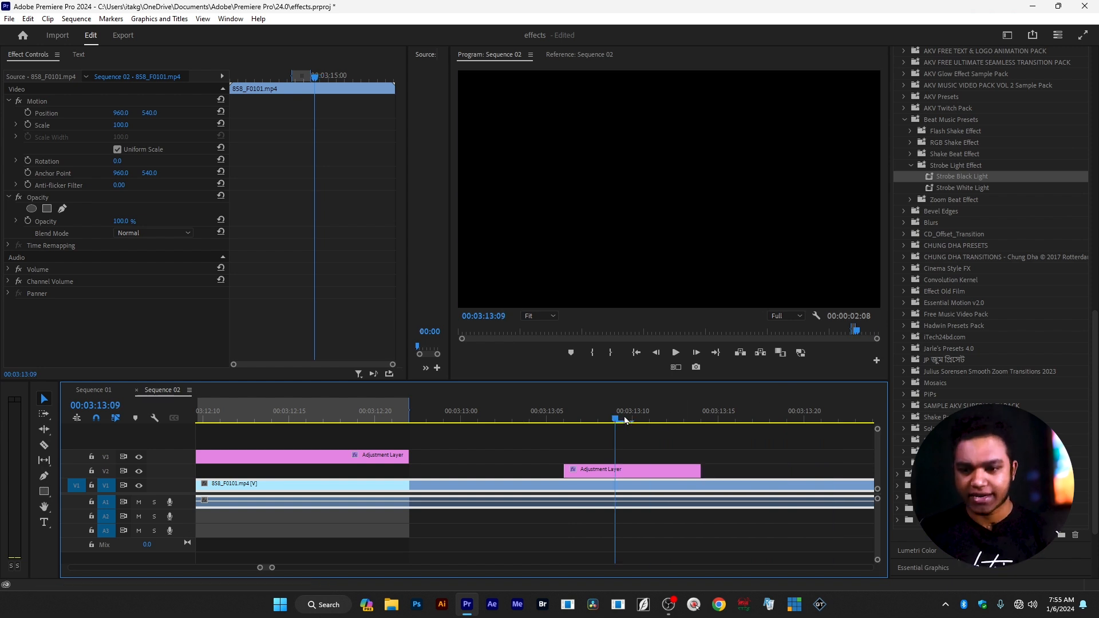
{"action": "left_click", "coordinate": [964, 189]}
{"action": "left_click_drag", "start_coordinate": [963, 190], "coordinate": [681, 470]}
{"action": "left_click", "coordinate": [533, 417]}
{"action": "key", "text": "space"}
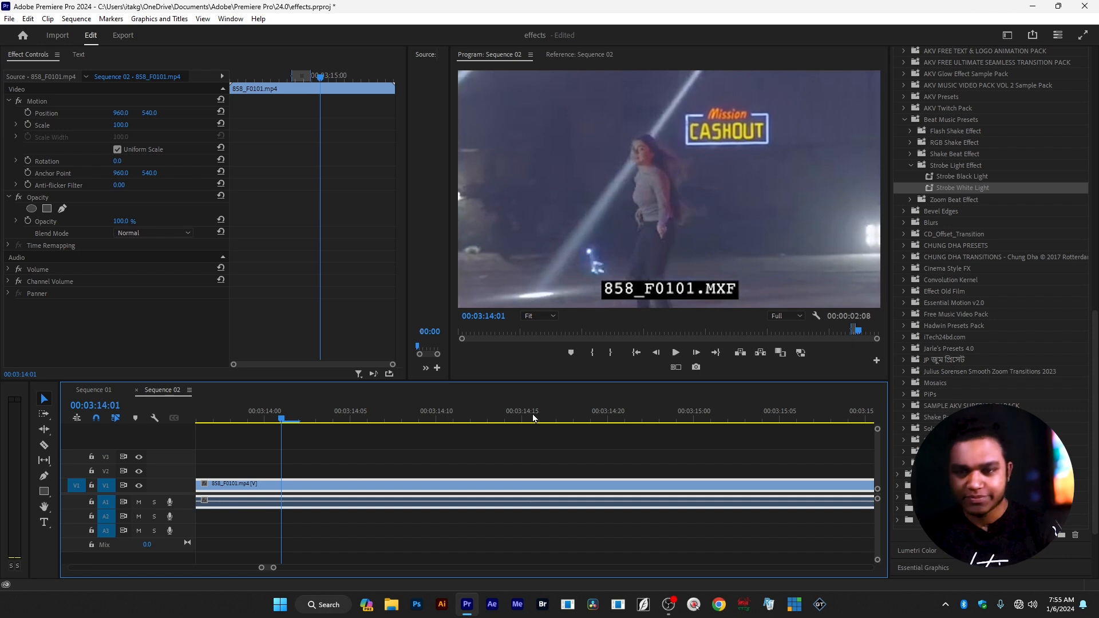
Open the Zoom Beat Effect folder and apply the Zoom Beat Effect 15 preset to the last V2 adjustment layer.
{"action": "scroll", "coordinate": [533, 419], "scroll_direction": "down", "scroll_amount": 4}
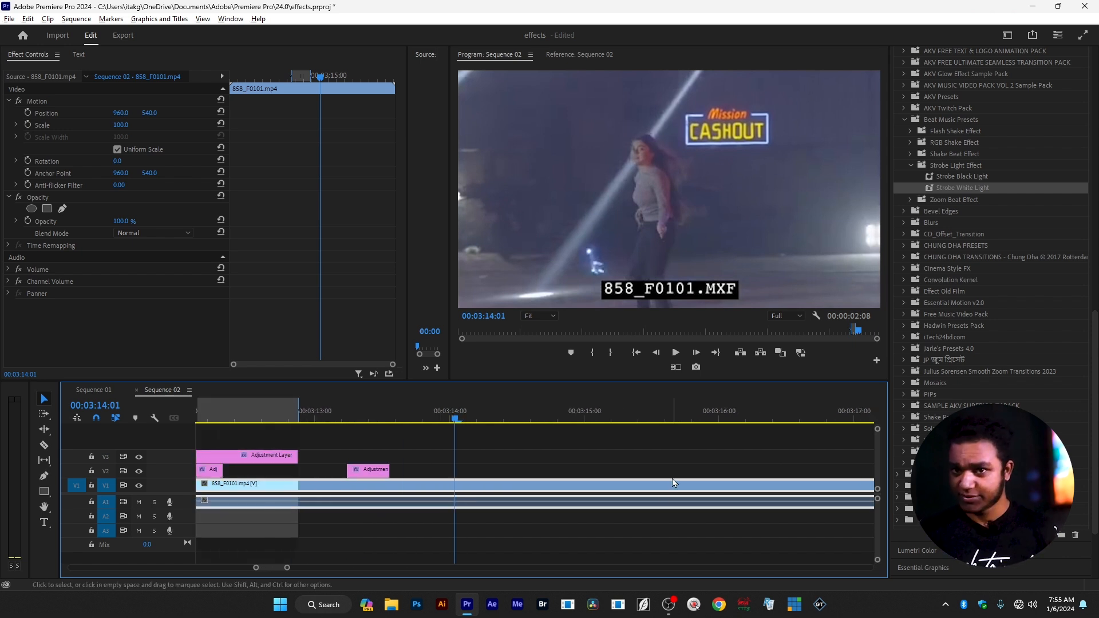
{"action": "scroll", "coordinate": [674, 483], "scroll_direction": "down", "scroll_amount": 2}
{"action": "left_click", "coordinate": [910, 200]}
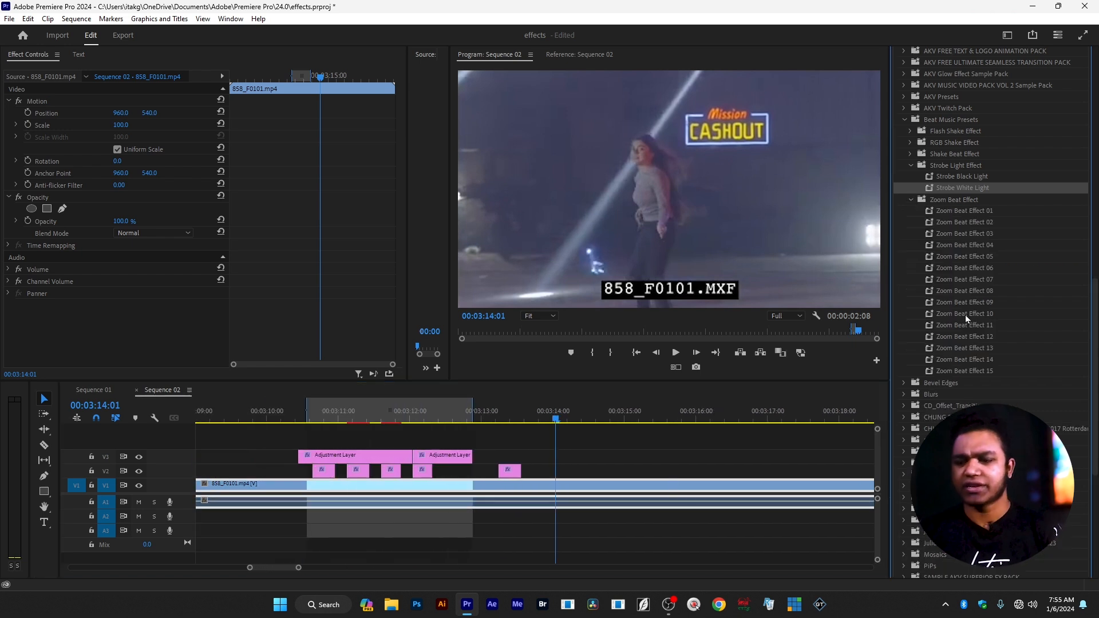
{"action": "scroll", "coordinate": [968, 320], "scroll_direction": "down", "scroll_amount": 2}
{"action": "left_click_drag", "start_coordinate": [948, 319], "coordinate": [512, 471]}
{"action": "scroll", "coordinate": [508, 465], "scroll_direction": "up", "scroll_amount": 3}
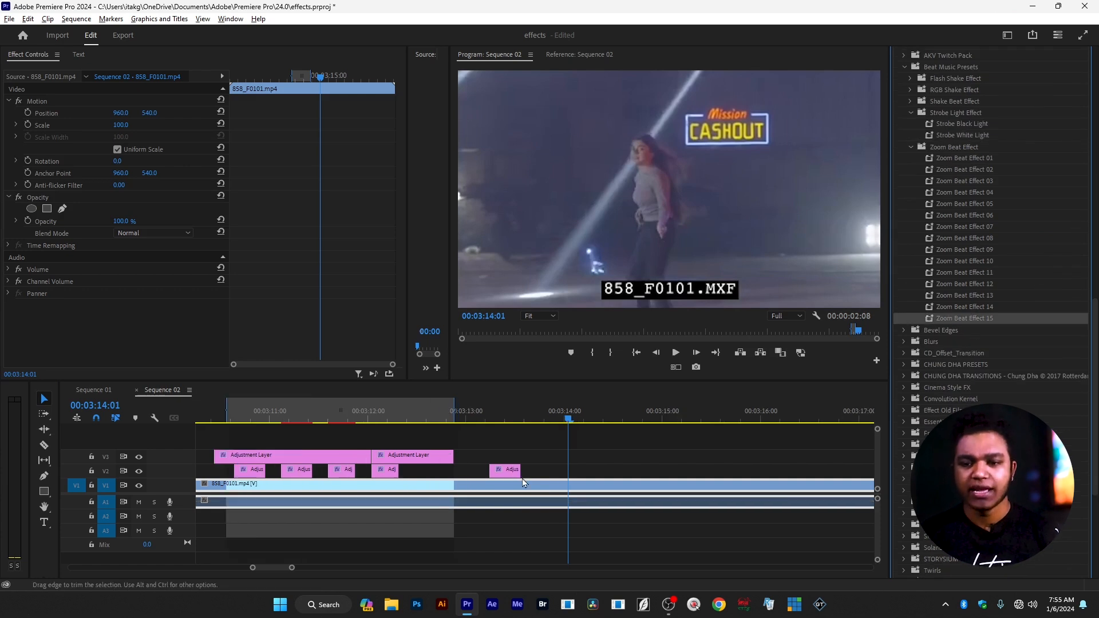